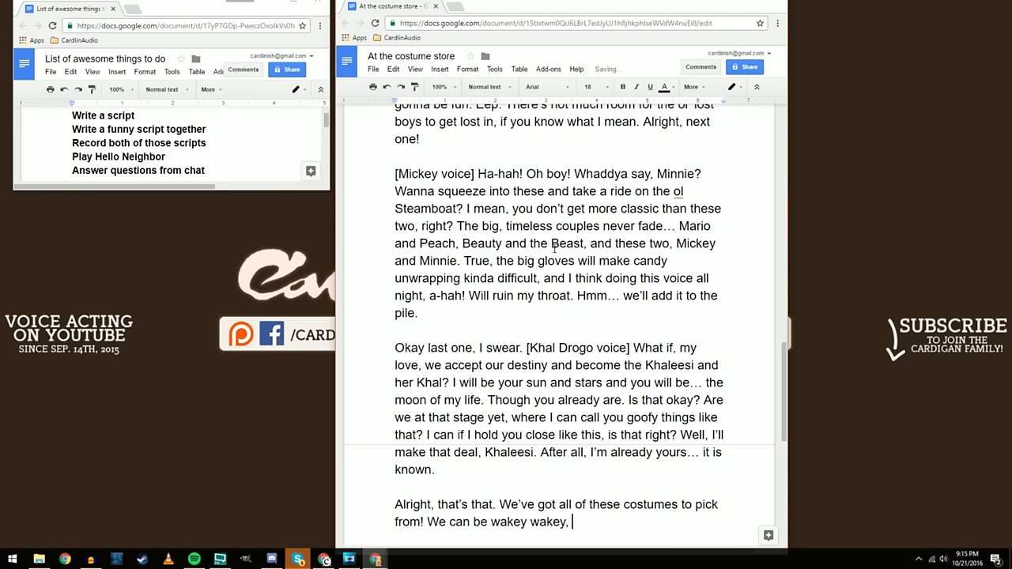
Continue the last paragraph with "eggs and bakey, so that we can smell as delicious as we look. We can be"
{"action": "type", "text": "key, so that "}
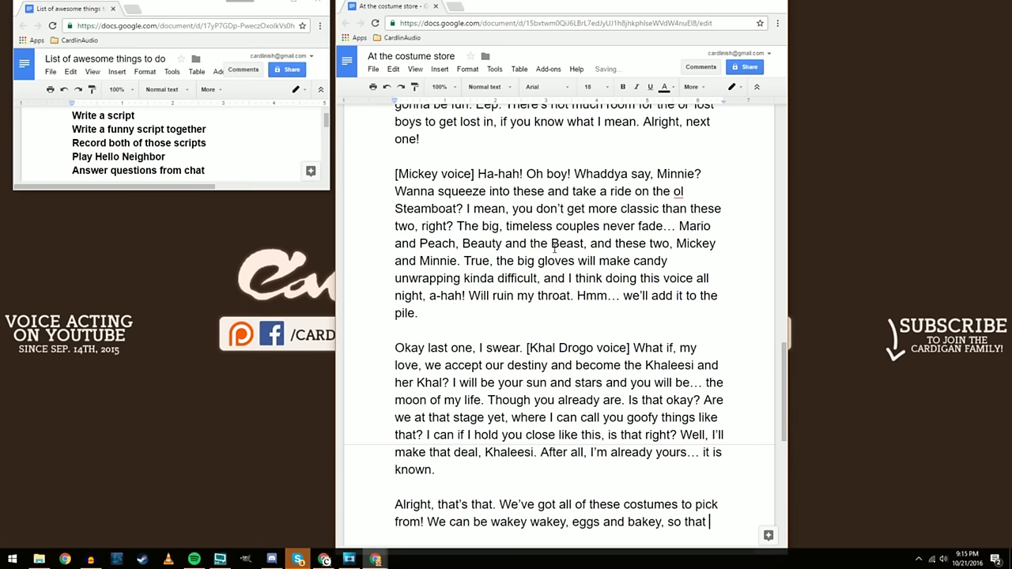
{"action": "type", "text": "we can look as"}
{"action": "key", "text": "BackSpace"}
{"action": "key", "text": "BackSpace"}
{"action": "key", "text": "BackSpace"}
{"action": "key", "text": "BackSpace"}
{"action": "key", "text": "BackSpace"}
{"action": "key", "text": "BackSpace"}
{"action": "key", "text": "BackSpace"}
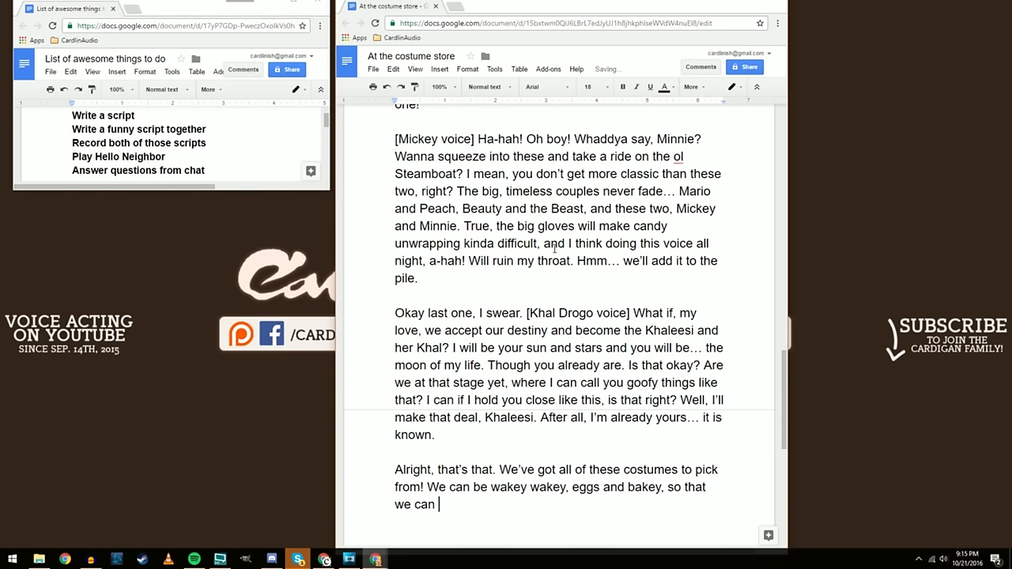
{"action": "type", "text": "smell as delicious as we "}
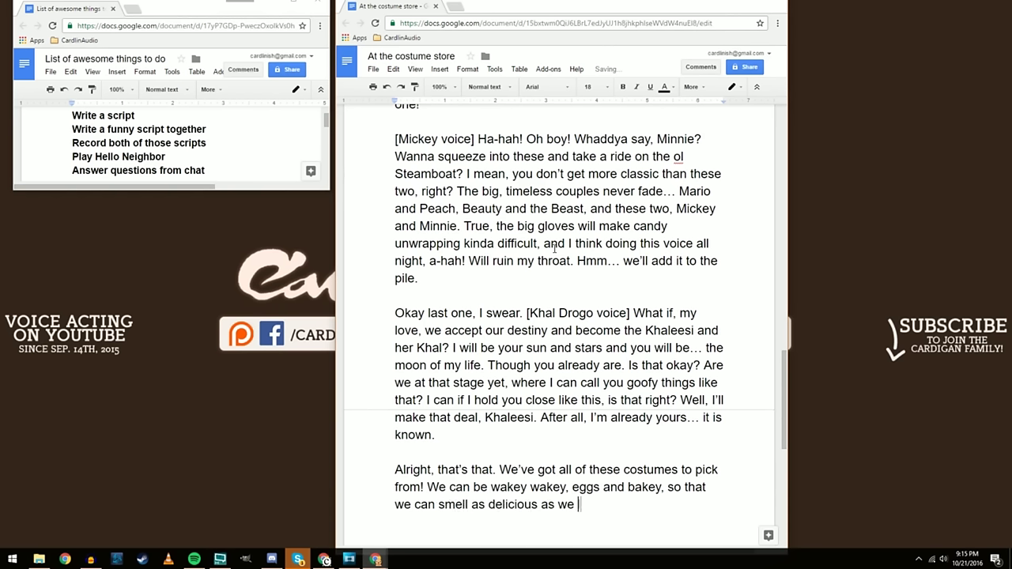
{"action": "type", "text": "look. We can be"}
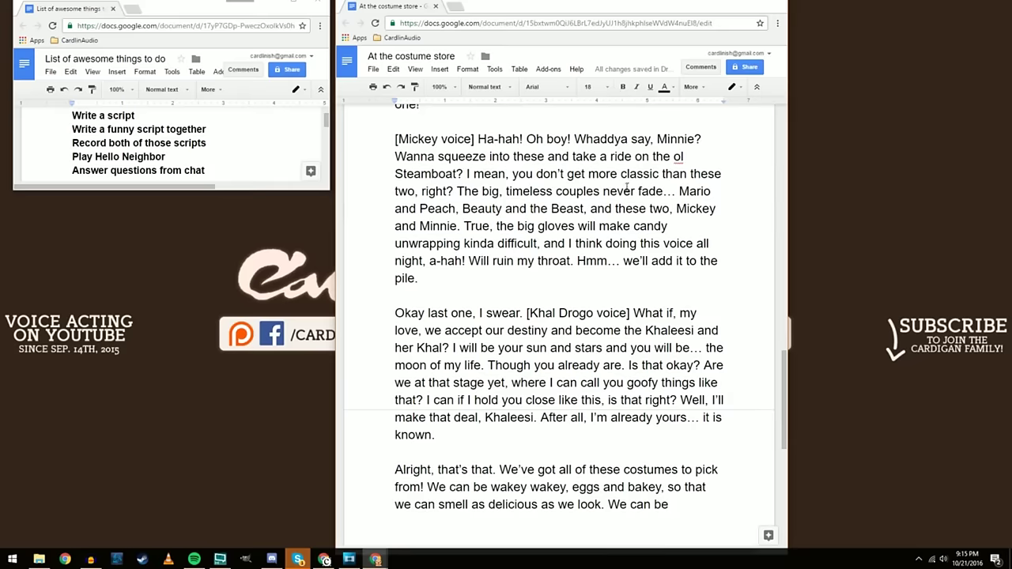
Continue the sentence with "Joker and Harley and see if we can't rile up some trouble in Gotham"
{"action": "scroll", "coordinate": [626, 191], "scroll_direction": "up", "scroll_amount": 10}
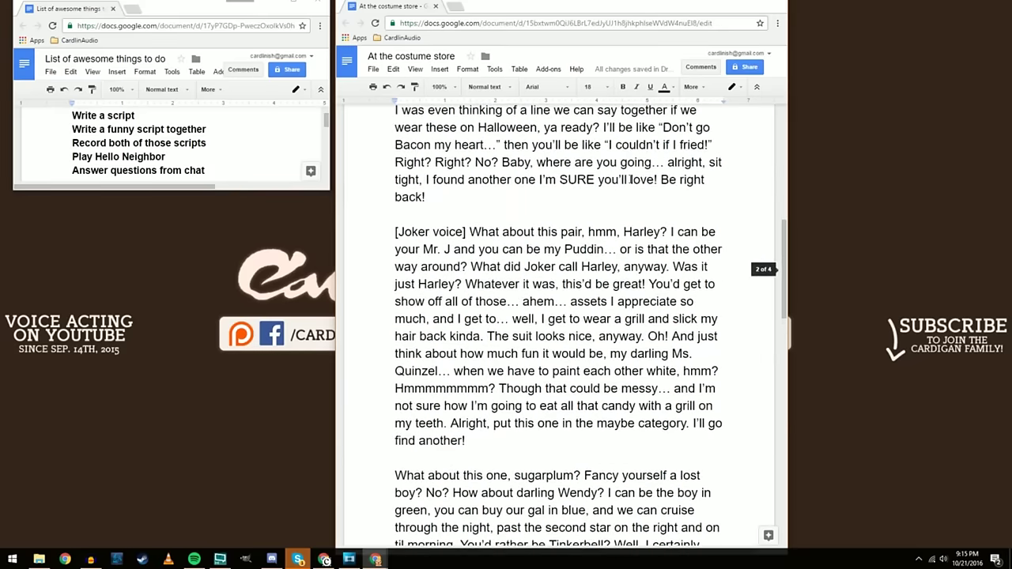
{"action": "scroll", "coordinate": [630, 179], "scroll_direction": "down", "scroll_amount": 10}
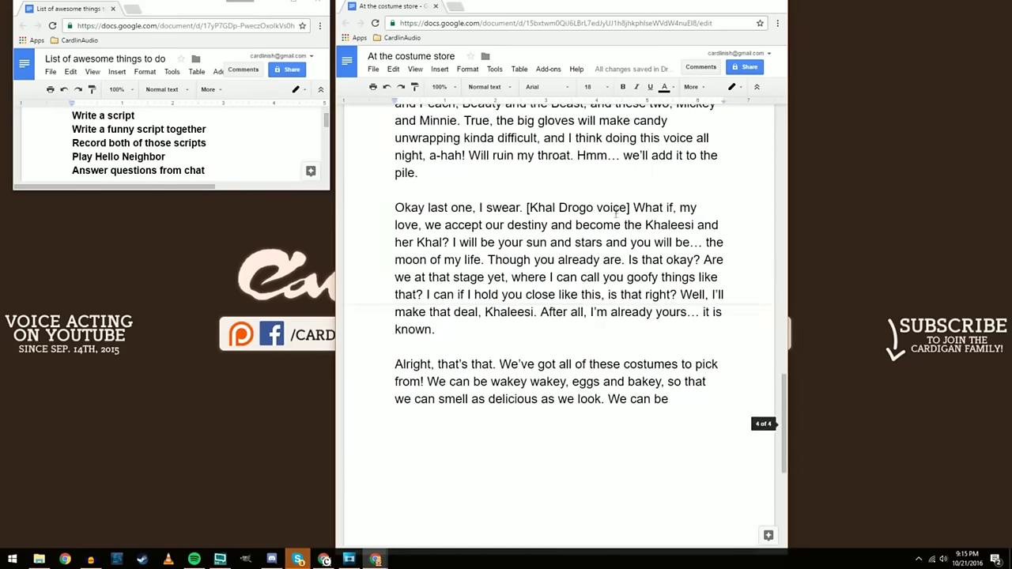
{"action": "type", "text": "Jokey and"}
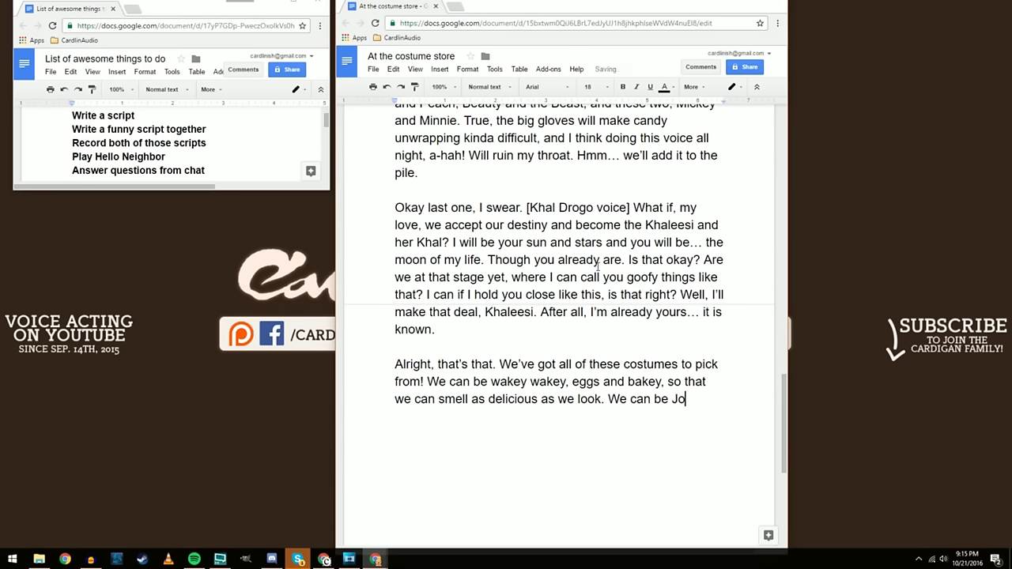
{"action": "key", "text": "BackSpace"}
{"action": "key", "text": "BackSpace"}
{"action": "key", "text": "BackSpace"}
{"action": "key", "text": "BackSpace"}
{"action": "key", "text": "BackSpace"}
{"action": "type", "text": "r and Harley and "}
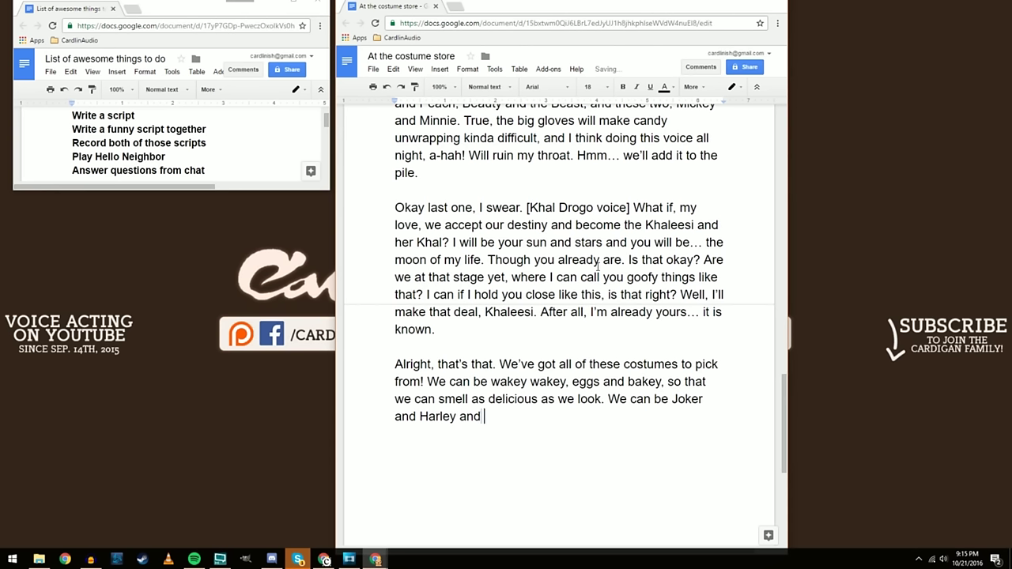
{"action": "type", "text": "see if we can"}
{"action": "type", "text": "'t"}
{"action": "type", "text": " rile "}
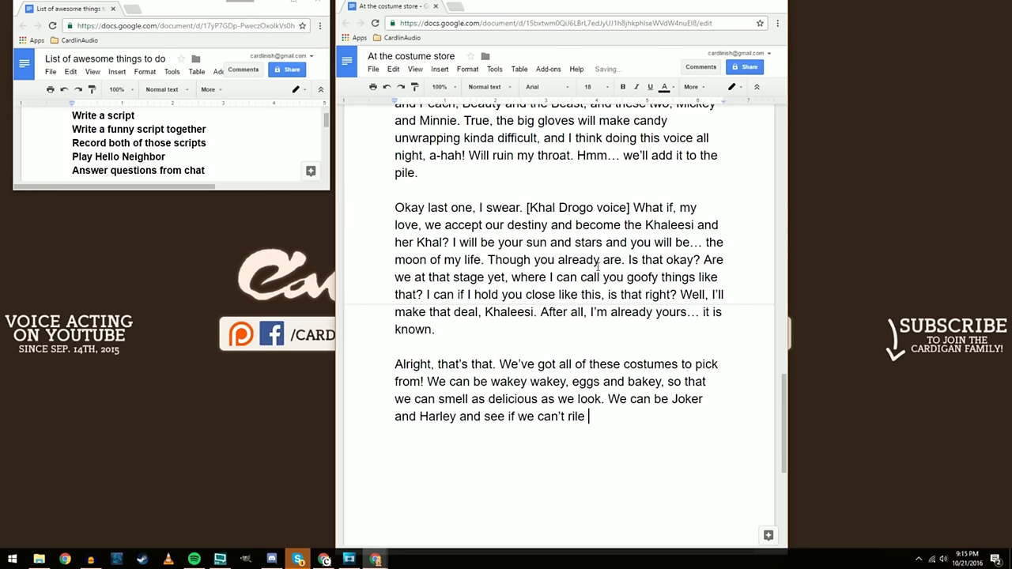
{"action": "type", "text": "up some trouble in Gotham"}
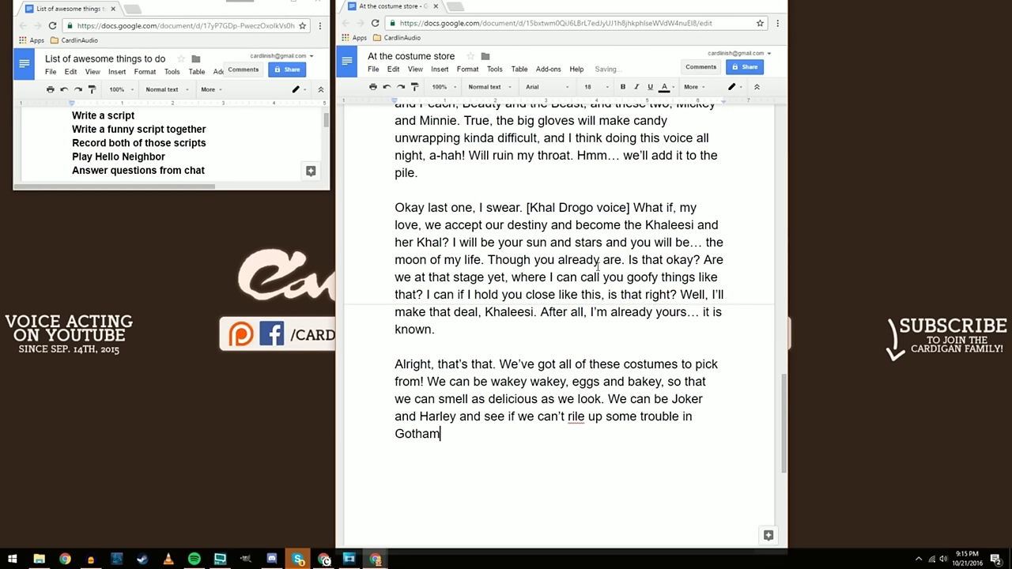
End the Gotham sentence and add "We can fly off to Neverland as Peter and Wendy… Peter and Tinkerbell"
{"action": "type", "text": ". We can"}
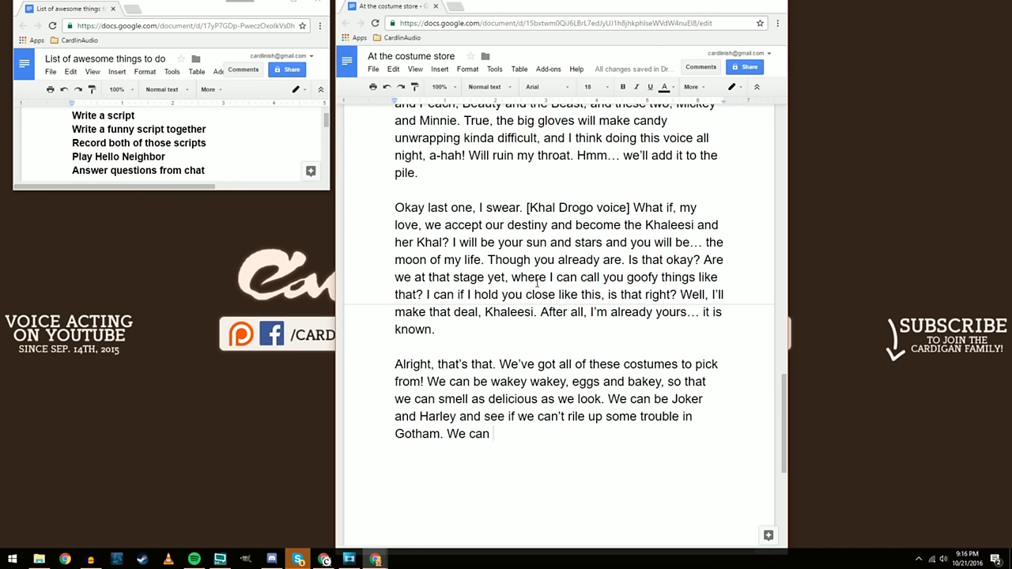
{"action": "type", "text": "fly off to Neverland a"}
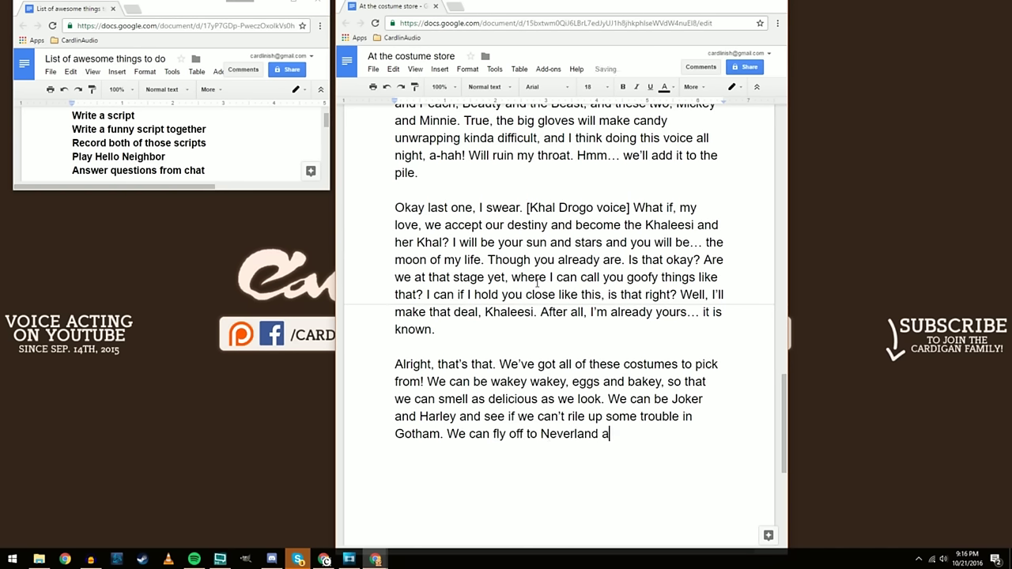
{"action": "type", "text": "s Peter and Wen"}
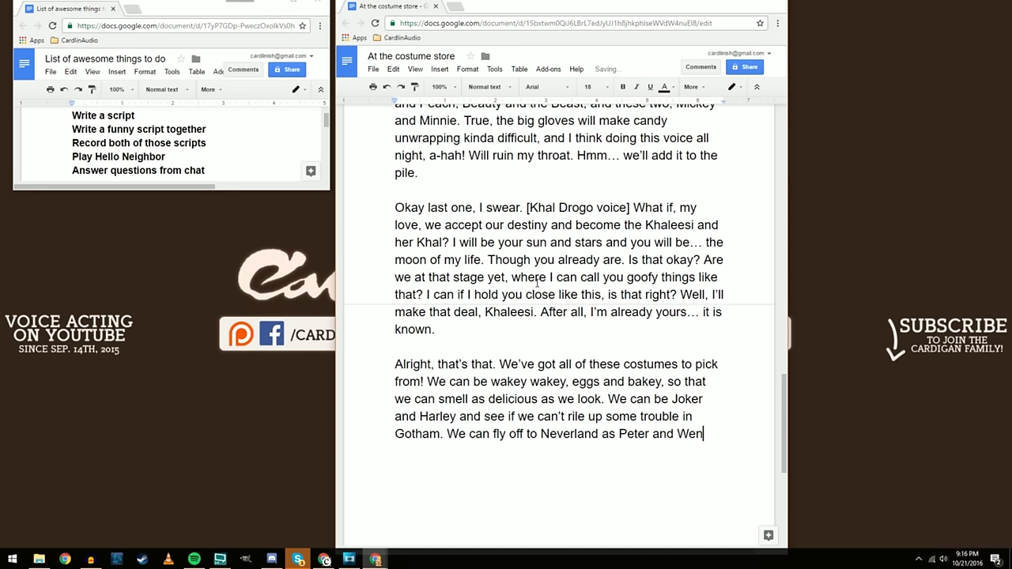
{"action": "type", "text": "dy... Peter an"}
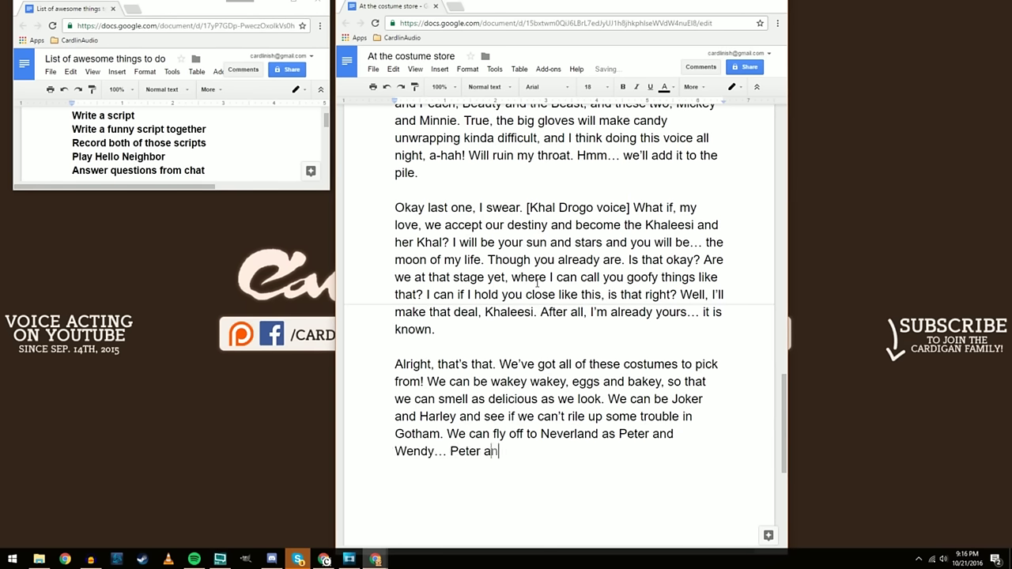
{"action": "type", "text": "d Tinkerbell"}
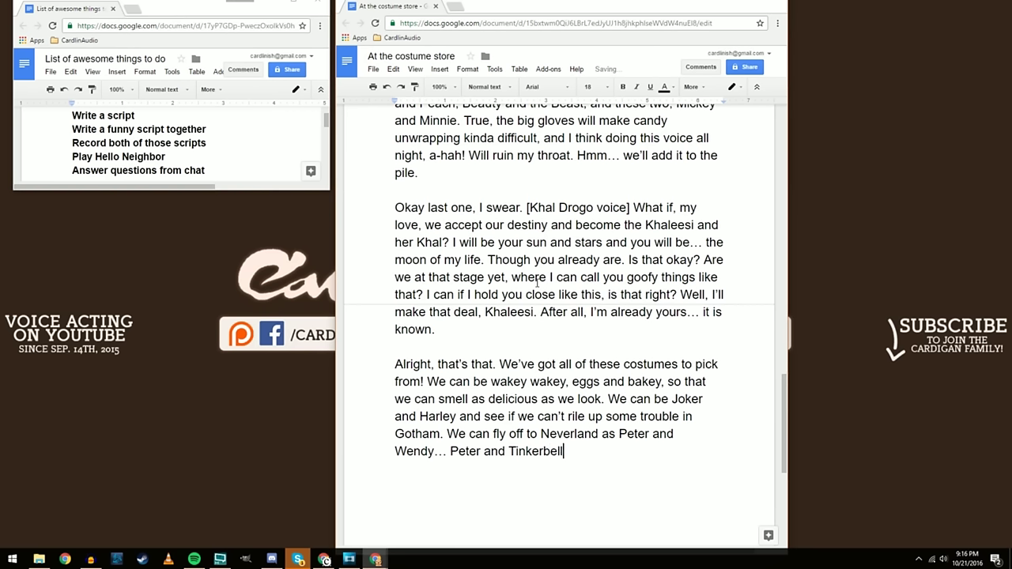
Finish the Neverland line with ", sorry! Didn't mean to ruffle your OTP, baby."
{"action": "type", "text": ", sorry! Didn't mean to ruffle o"}
{"action": "key", "text": "BackSpace"}
{"action": "type", "text": "your OTP,"}
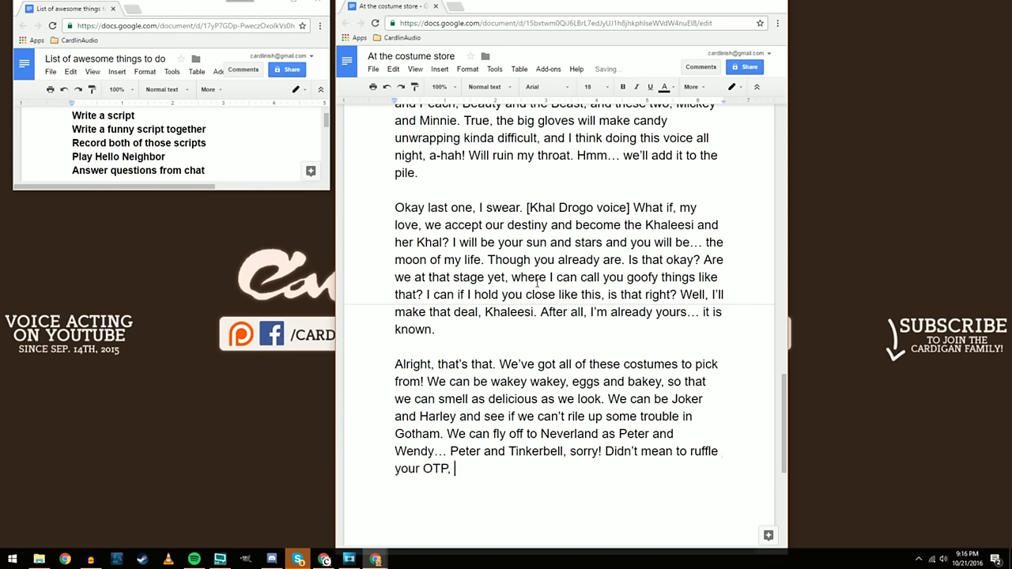
{"action": "key", "text": "BackSpace"}
{"action": "type", "text": ", baby. On"}
{"action": "key", "text": "BackSpace"}
{"action": "key", "text": "BackSpace"}
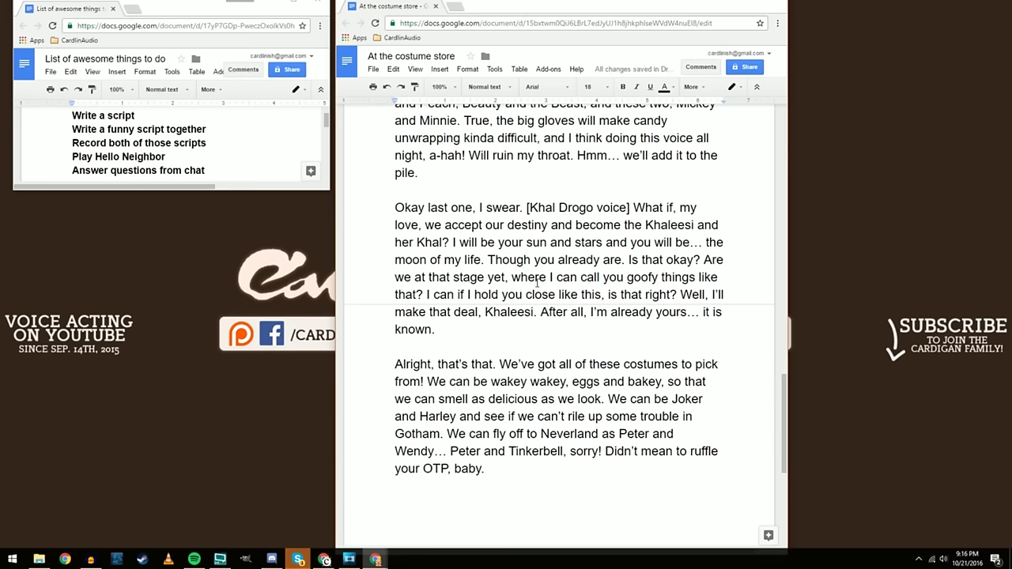
Replace "ruffle" with "mess with" in the sentence about the OTP
{"action": "key", "text": "BackSpace"}
{"action": "key", "text": "BackSpace"}
{"action": "key", "text": "BackSpace"}
{"action": "key", "text": "BackSpace"}
{"action": "key", "text": "BackSpace"}
{"action": "key", "text": "BackSpace"}
{"action": "type", "text": "mess with"}
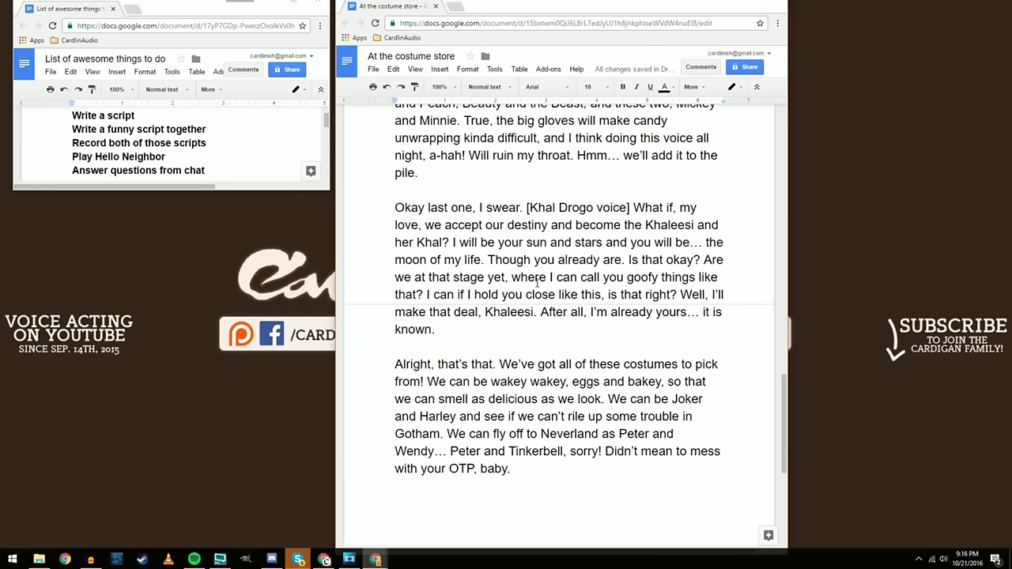
Add "Next we have Mickey and Minnie for that classic look," after the OTP sentence
{"action": "type", "text": "A"}
{"action": "key", "text": "BackSpace"}
{"action": "type", "text": "Next we have "}
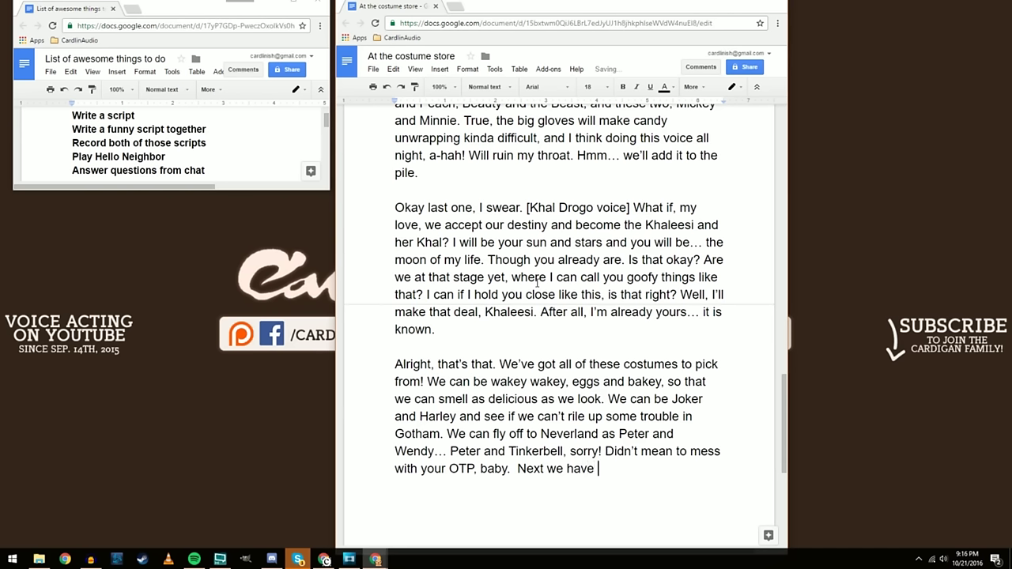
{"action": "type", "text": "Mickey and Minnie"}
{"action": "type", "text": " for that classi"}
{"action": "type", "text": "c look"}
{"action": "type", "text": ", thoug"}
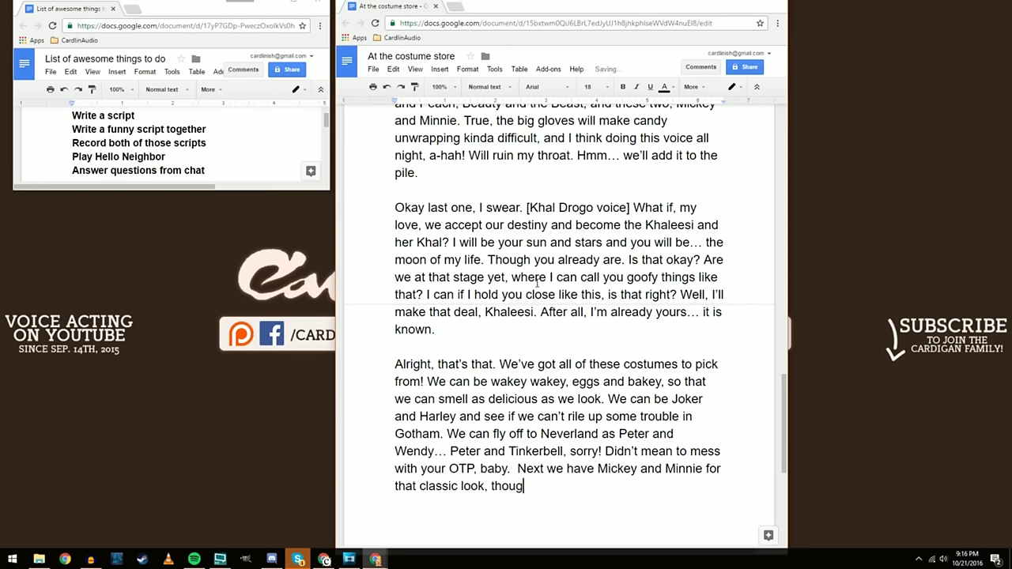
{"action": "key", "text": "BackSpace"}
{"action": "key", "text": "BackSpace"}
{"action": "key", "text": "BackSpace"}
{"action": "key", "text": "BackSpace"}
{"action": "key", "text": "BackSpace"}
{"action": "type", "text": "big gloves for"}
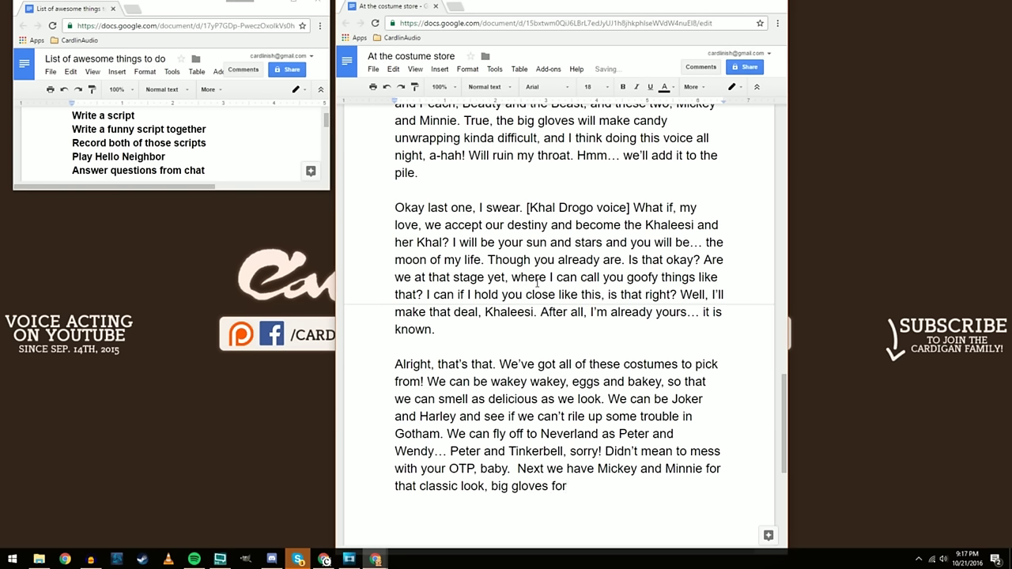
{"action": "key", "text": "BackSpace"}
{"action": "key", "text": "BackSpace"}
{"action": "key", "text": "BackSpace"}
{"action": "key", "text": "BackSpace"}
{"action": "key", "text": "BackSpace"}
{"action": "key", "text": "BackSpace"}
{"action": "key", "text": "BackSpace"}
{"action": "key", "text": "BackSpace"}
{"action": "key", "text": "BackSpace"}
{"action": "key", "text": "BackSpace"}
{"action": "key", "text": "BackSpace"}
{"action": "key", "text": "BackSpace"}
{"action": "key", "text": "BackSpace"}
{"action": "key", "text": "BackSpace"}
Continue the Mickey and Minnie line with "though these big gloves will make my steamboat willy look pathetic. And finally,"
{"action": "type", "text": "though"}
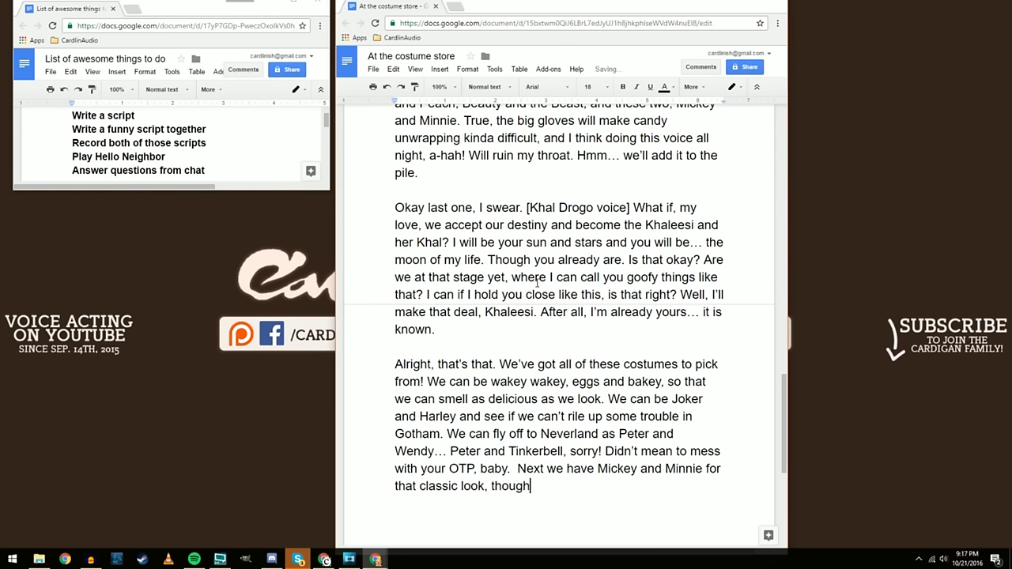
{"action": "type", "text": " these big glove"}
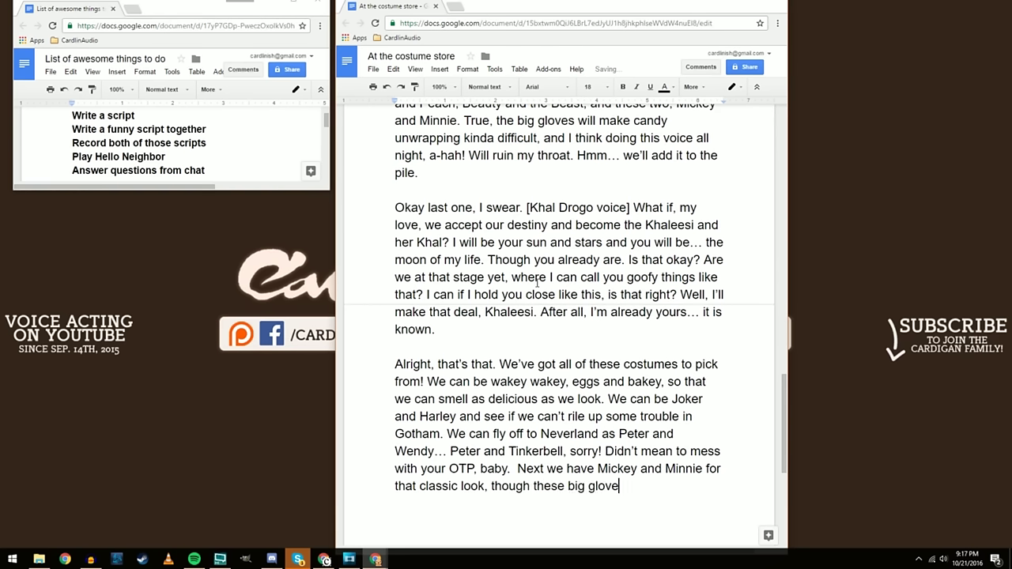
{"action": "type", "text": "s will make my"}
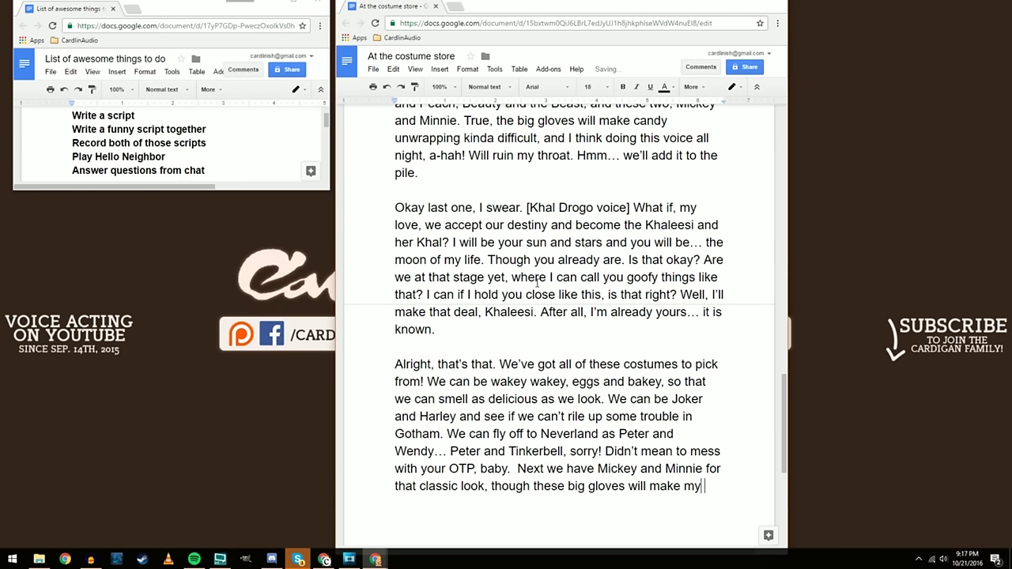
{"action": "type", "text": " steamboat wil"}
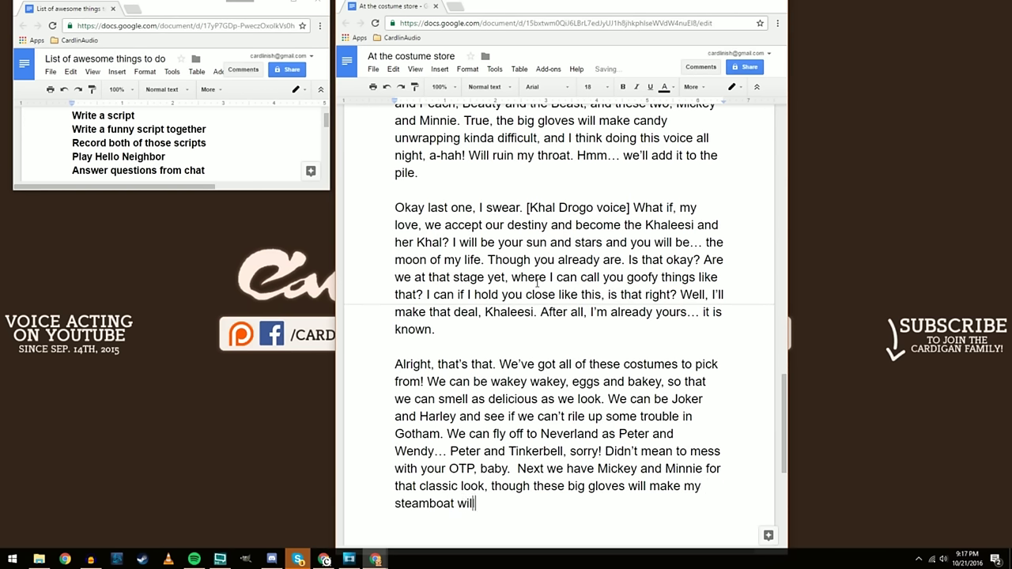
{"action": "type", "text": "ly look tiny"}
{"action": "key", "text": "BackSpace"}
{"action": "key", "text": "BackSpace"}
{"action": "key", "text": "BackSpace"}
{"action": "type", "text": "pathe"}
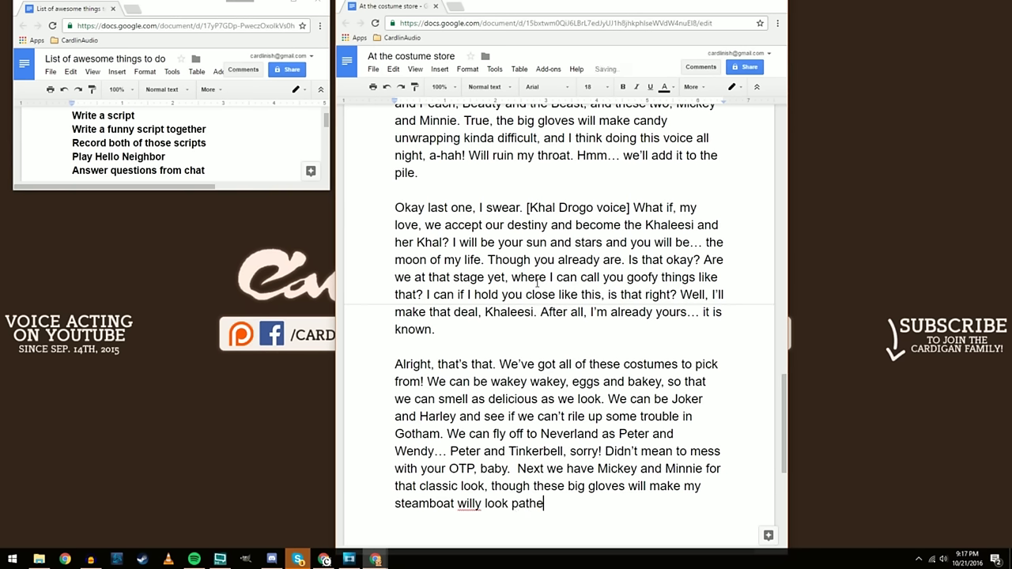
{"action": "type", "text": "tic. And finally, "}
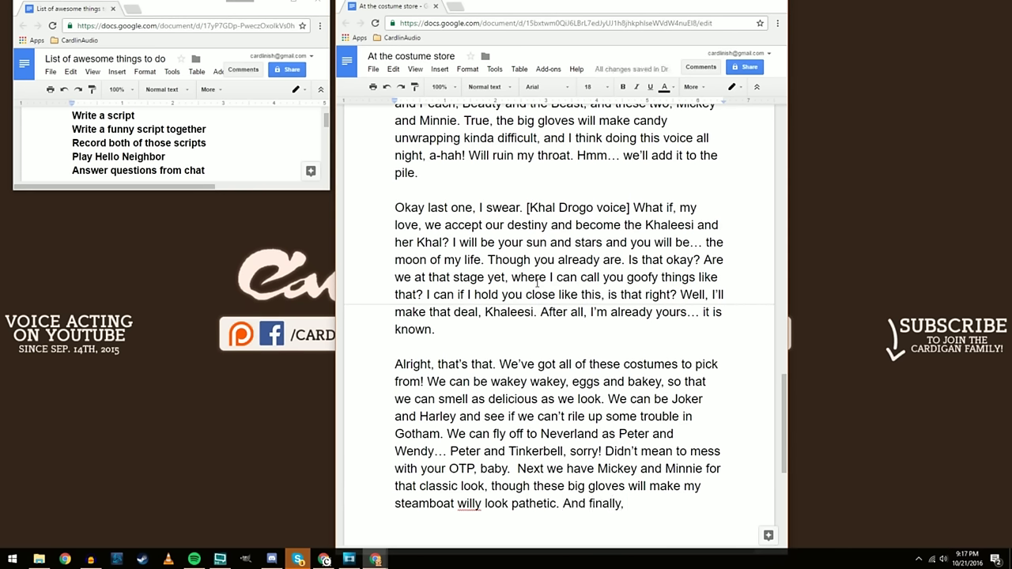
Complete the paragraph with "Khaleesi and the late great Khal Drogo, who was reborn as Aquaman."
{"action": "type", "text": "Khaleesi and the late great"}
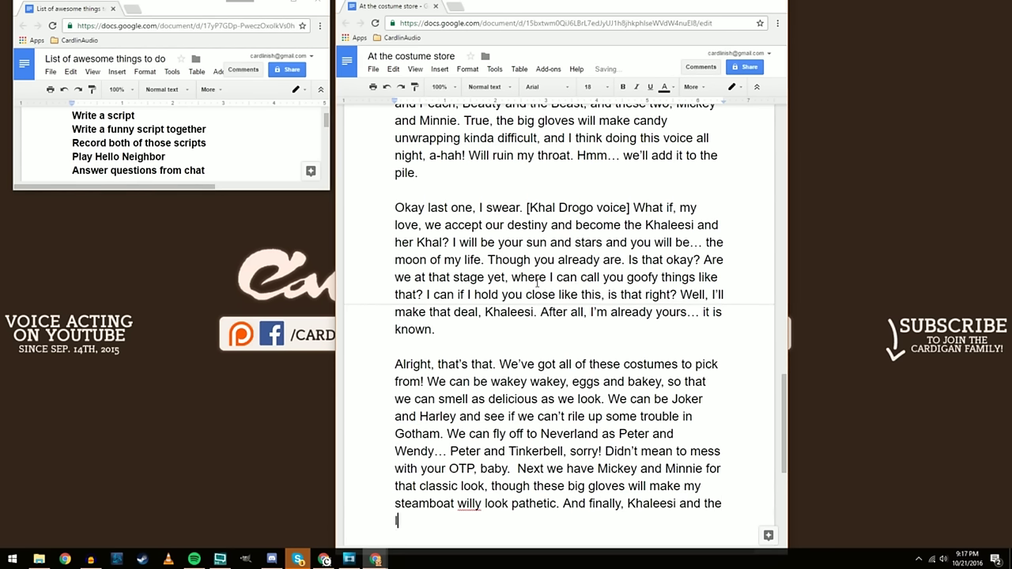
{"action": "type", "text": ","}
{"action": "key", "text": "BackSpace"}
{"action": "key", "text": "BackSpace"}
{"action": "type", "text": "Khal Drogo, who was reborn as Aquaman."}
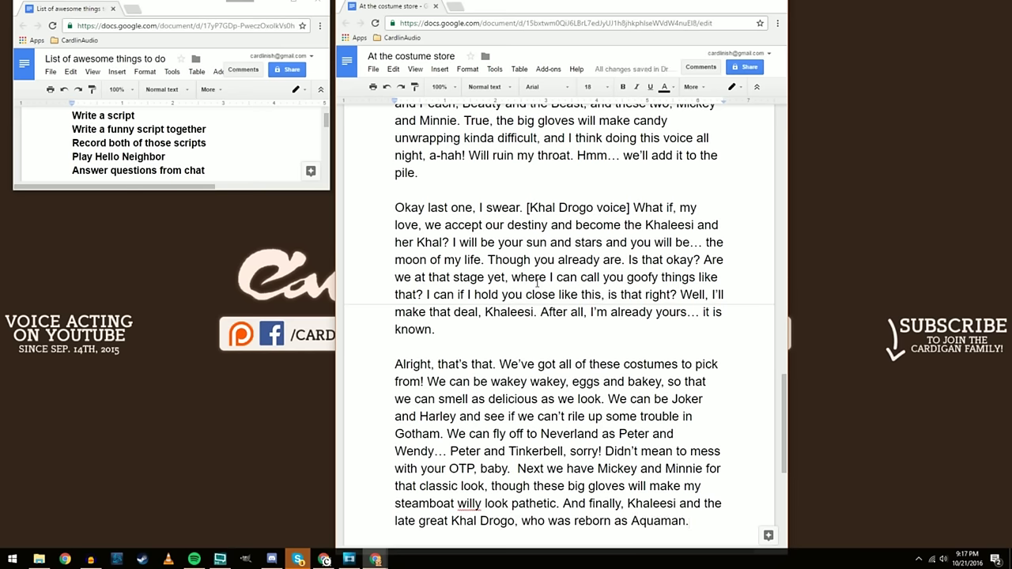
Start a new paragraph after a blank line with "Well, what'll it be, baby"
{"action": "key", "text": "Return"}
{"action": "key", "text": "Return"}
{"action": "type", "text": "W"}
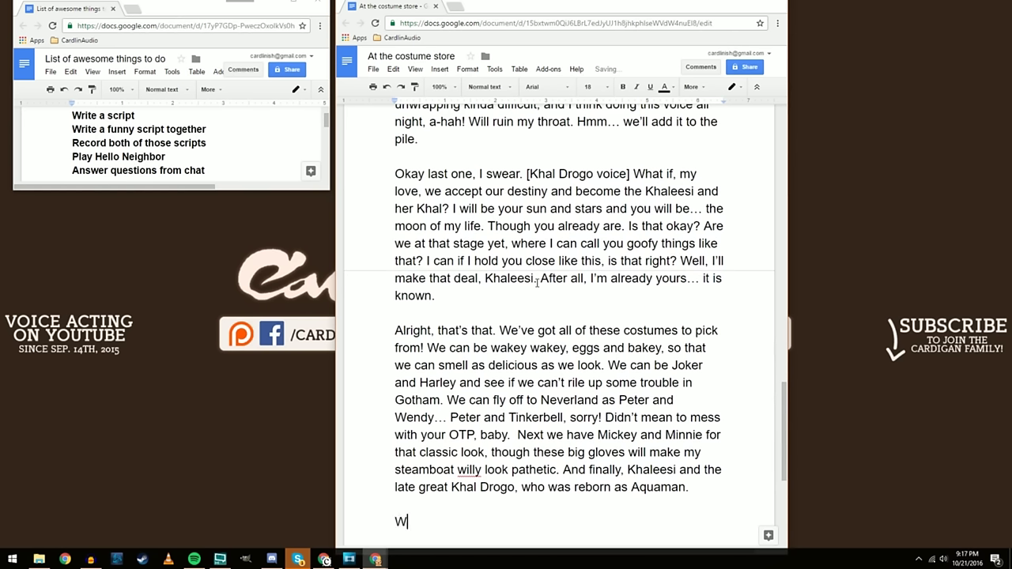
{"action": "type", "text": "ell, what'll it be, baby"}
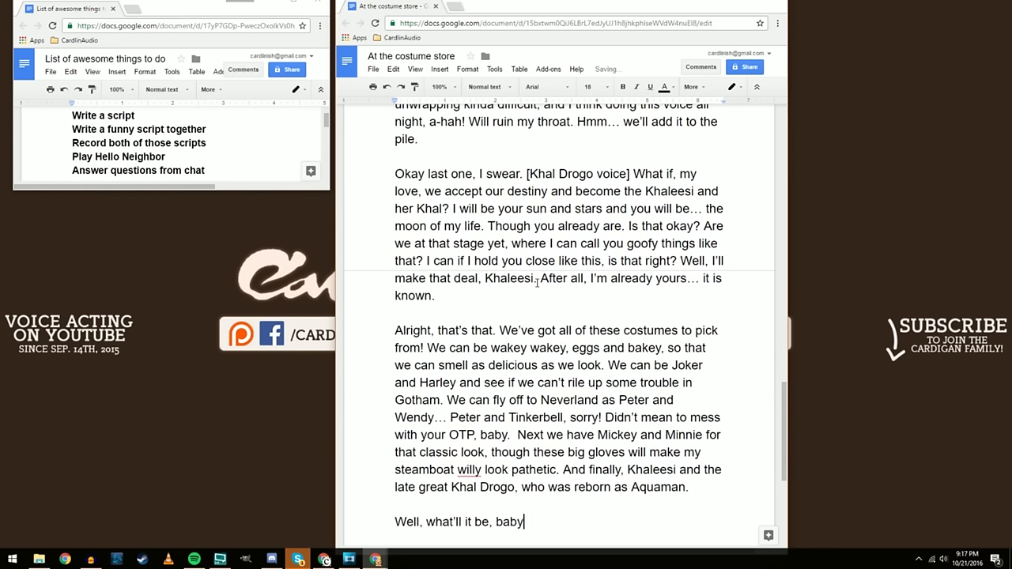
Replace "baby" in the new paragraph with the drawn-out "baaaaaaby?" and begin the following sentence
{"action": "key", "text": "BackSpace"}
{"action": "key", "text": "BackSpace"}
{"action": "key", "text": "BackSpace"}
{"action": "key", "text": "BackSpace"}
{"action": "type", "text": "sweetness"}
{"action": "key", "text": "BackSpace"}
{"action": "key", "text": "BackSpace"}
{"action": "key", "text": "BackSpace"}
{"action": "key", "text": "BackSpace"}
{"action": "key", "text": "BackSpace"}
{"action": "key", "text": "BackSpace"}
{"action": "key", "text": "BackSpace"}
{"action": "key", "text": "BackSpace"}
{"action": "key", "text": "BackSpace"}
{"action": "type", "text": "baaaaaaby? Wha"}
Continue with "Whatever we wear, there's only one thing I want to be seen as: yours, and I want them all to see that you're mine in return."
{"action": "key", "text": "BackSpace"}
{"action": "type", "text": "atev"}
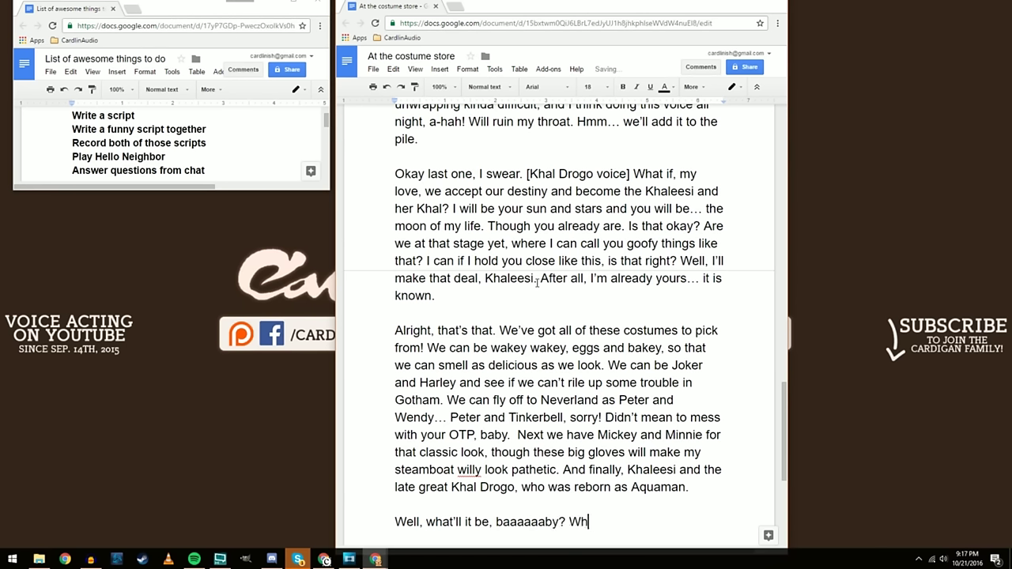
{"action": "type", "text": "er we wear, there's on"}
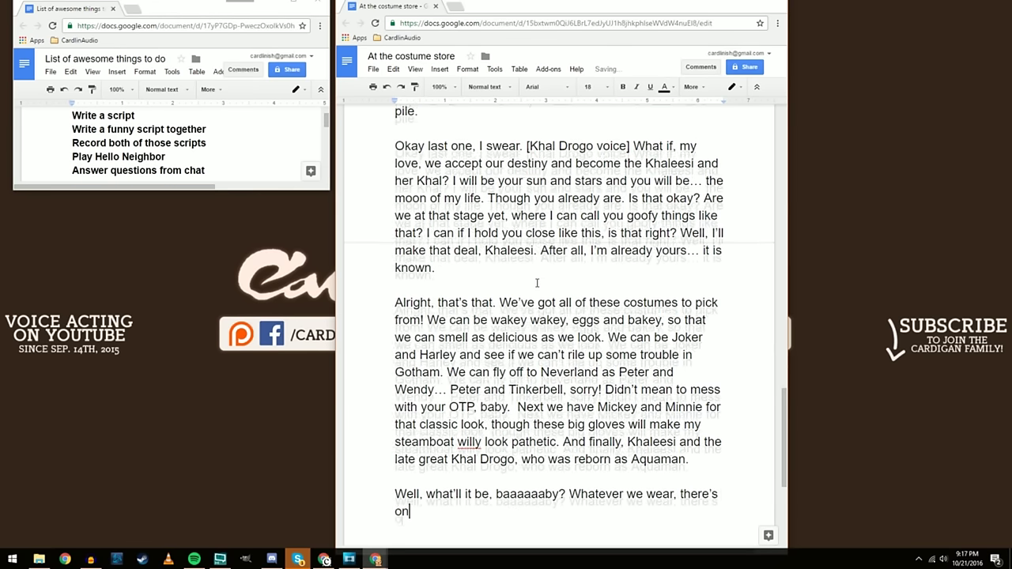
{"action": "type", "text": "ly one thing I want to be seen as: yours, and I want"}
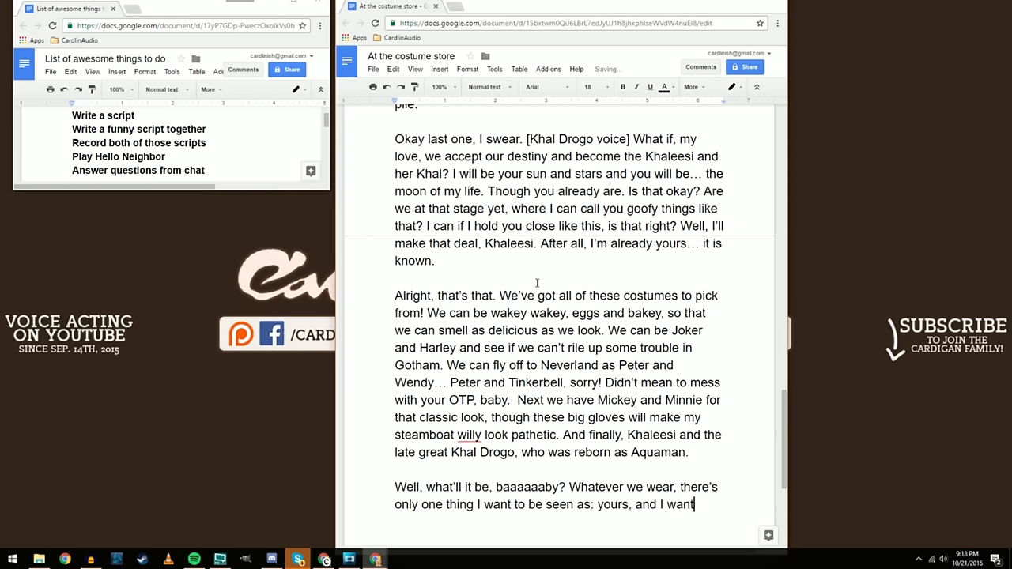
{"action": "type", "text": " them all to see that you"}
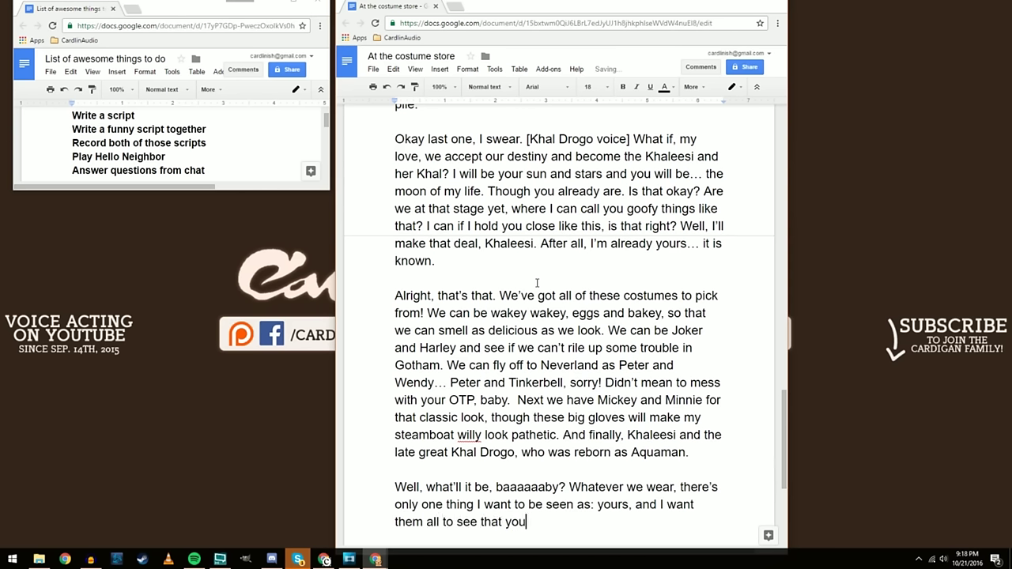
{"action": "type", "text": "'re mine in return. So"}
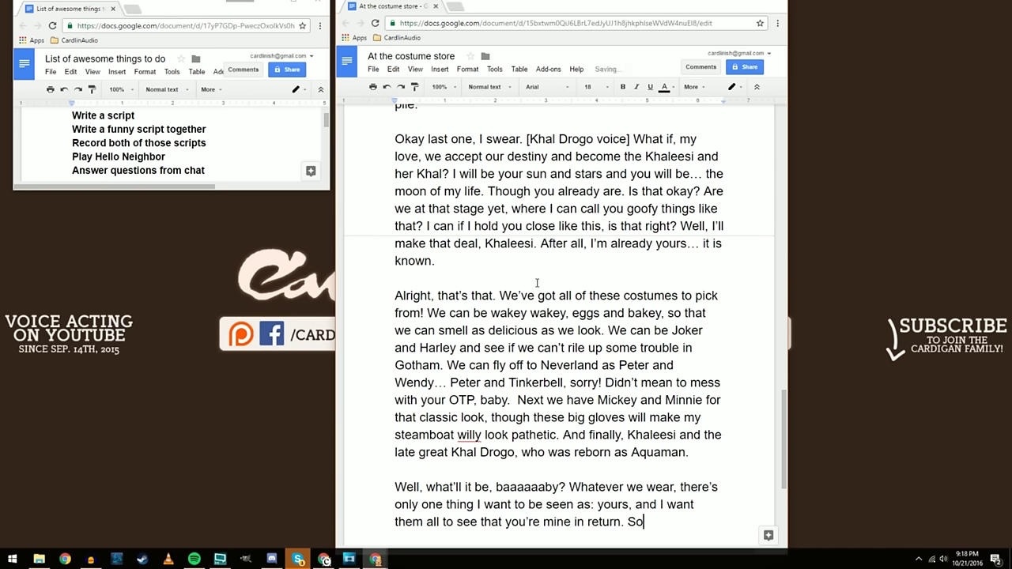
End the closing paragraph with the question "So… who do you want to be, Candycheeks?"
{"action": "type", "text": "... who do"}
{"action": "type", "text": " you want to be,"}
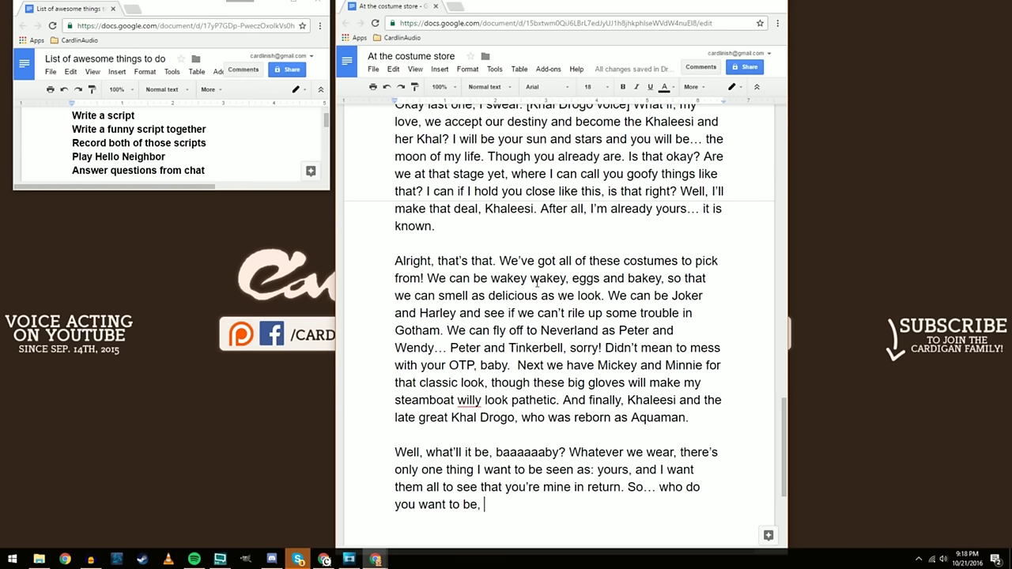
{"action": "type", "text": "c"}
{"action": "type", "text": "Candy"}
{"action": "type", "text": "cheeks?"}
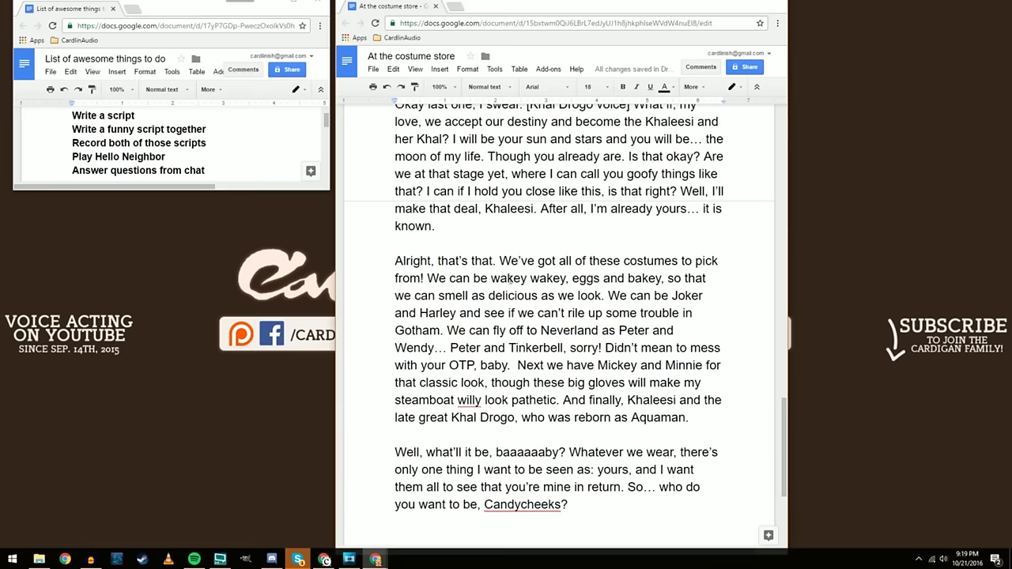
{"action": "left_click_drag", "start_coordinate": [569, 506], "coordinate": [396, 168]}
{"action": "scroll", "coordinate": [470, 174], "scroll_direction": "up", "scroll_amount": 10}
{"action": "scroll", "coordinate": [464, 426], "scroll_direction": "up", "scroll_amount": 5}
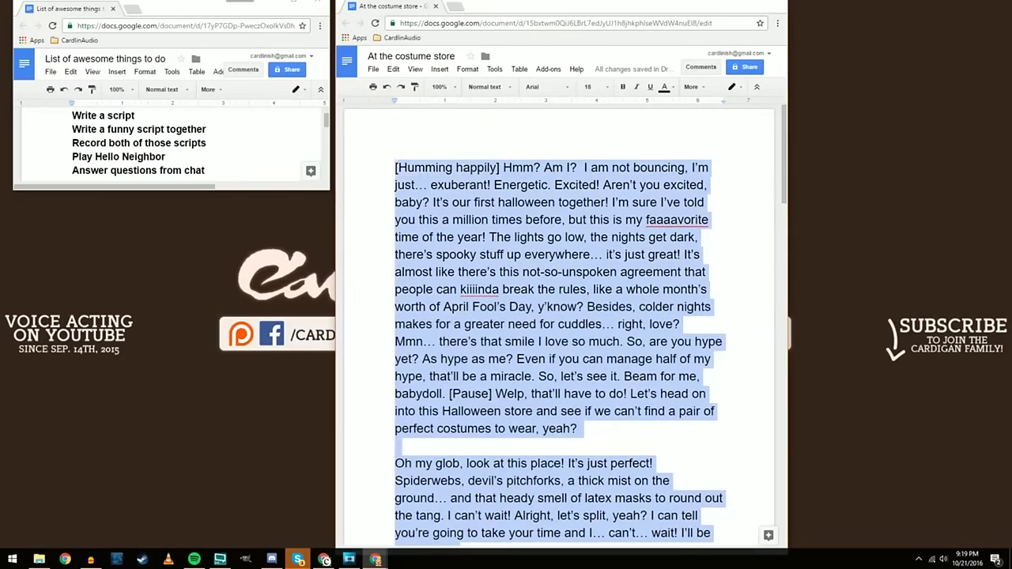
Replace "Candycheeks" in the final question with "Pumpkin" and add "(Hehe, get it?)" after it
{"action": "scroll", "coordinate": [553, 264], "scroll_direction": "down", "scroll_amount": 15}
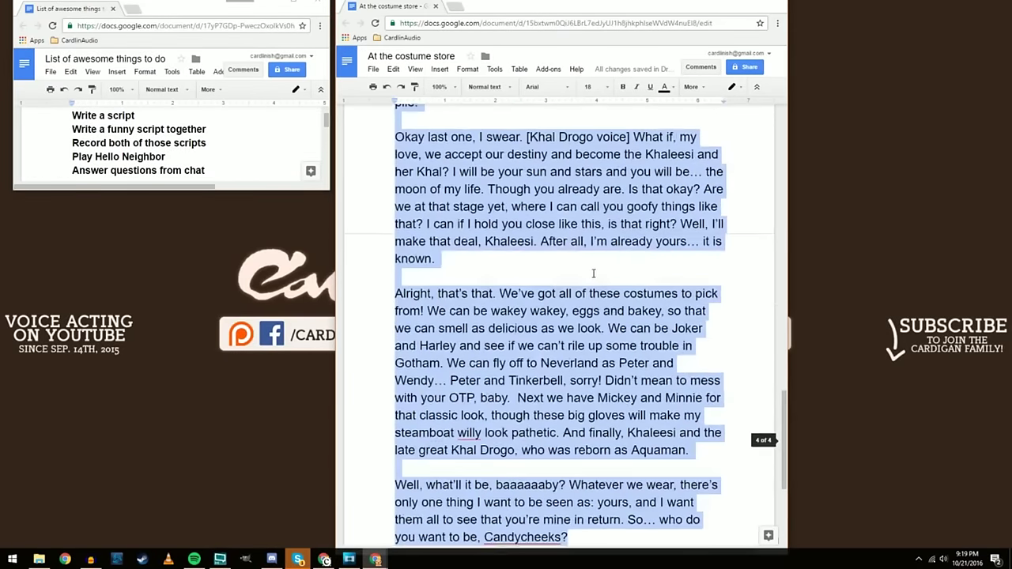
{"action": "scroll", "coordinate": [593, 273], "scroll_direction": "down", "scroll_amount": 3}
{"action": "double_click", "coordinate": [551, 291]}
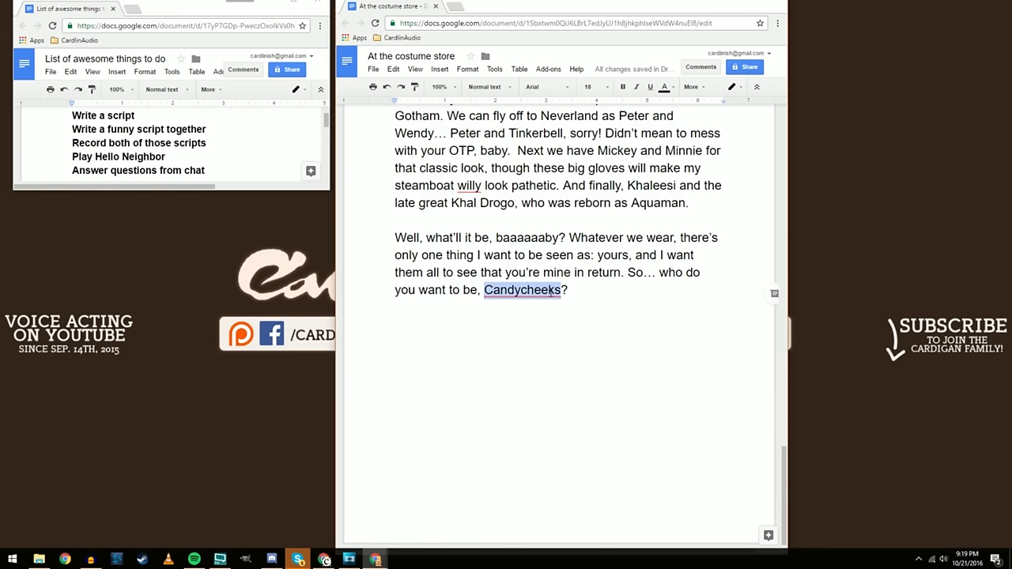
{"action": "type", "text": "Pumpkin"}
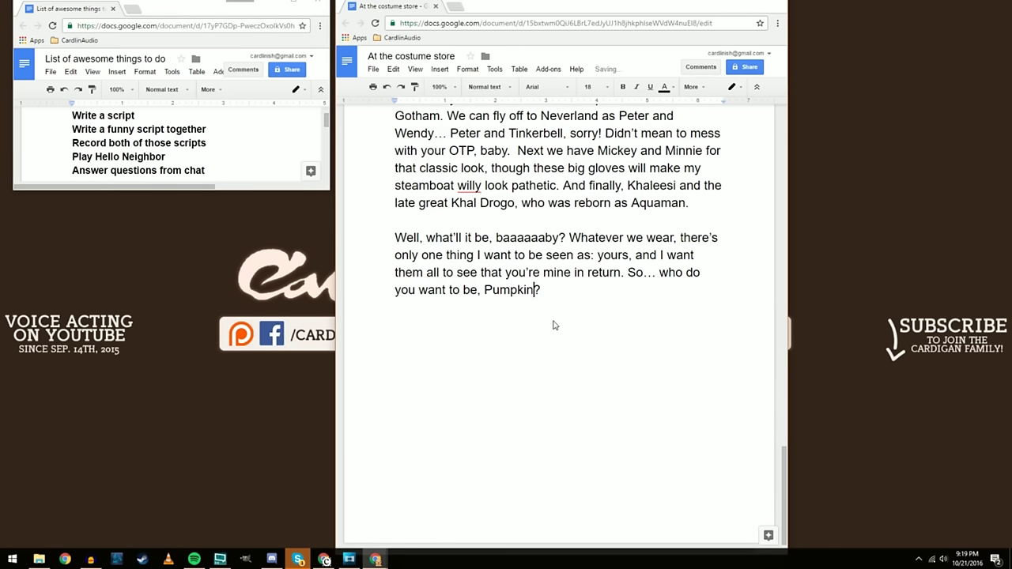
{"action": "key", "text": "End"}
{"action": "type", "text": "(Hehe, get it?)"}
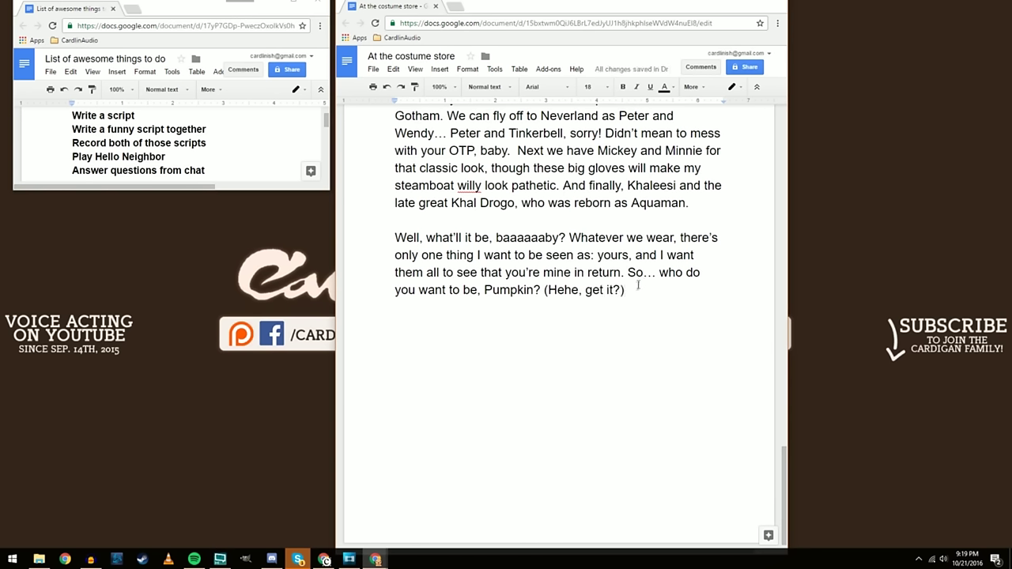
Set the font size of the entire script to 10
{"action": "left_click_drag", "start_coordinate": [637, 289], "coordinate": [595, 255]}
{"action": "left_click", "coordinate": [594, 250]}
{"action": "key", "text": "ctrl+a"}
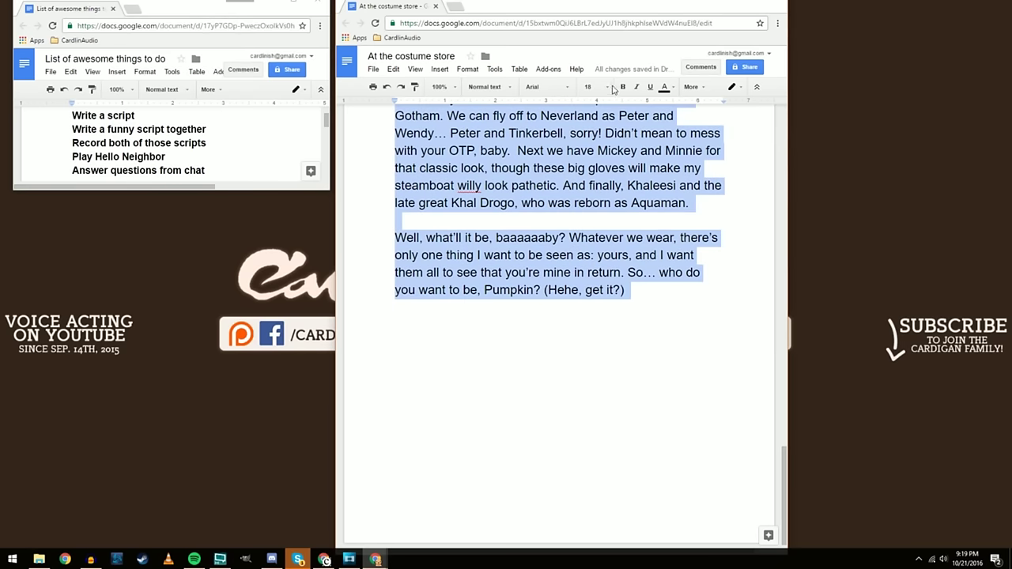
{"action": "left_click", "coordinate": [598, 88]}
{"action": "left_click", "coordinate": [605, 138]}
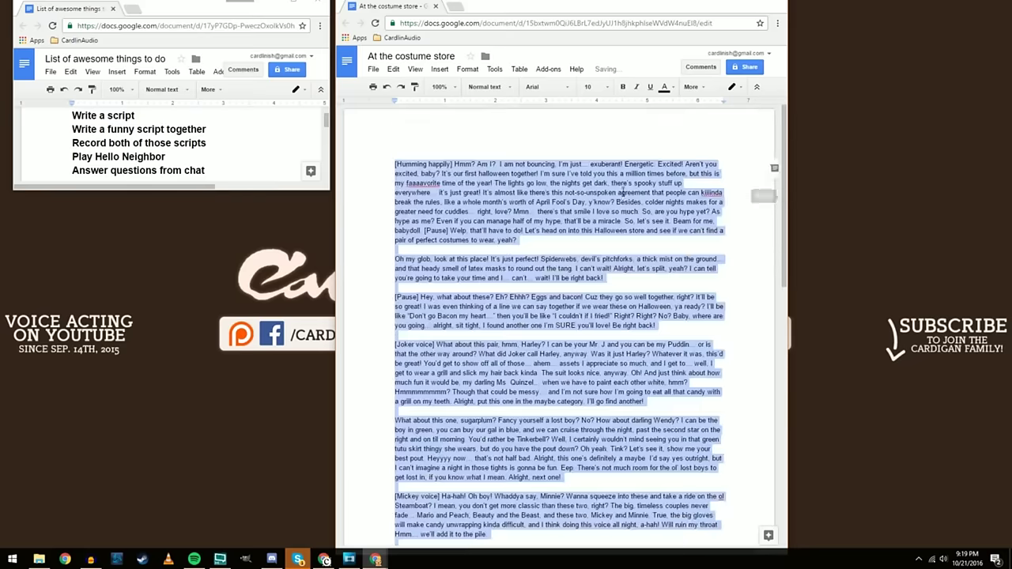
Collapse the document's header, shift the script window partly off the side of the screen, and bring the remaining script text into view
{"action": "left_click", "coordinate": [757, 87]}
{"action": "left_click_drag", "start_coordinate": [622, 5], "coordinate": [235, 11]}
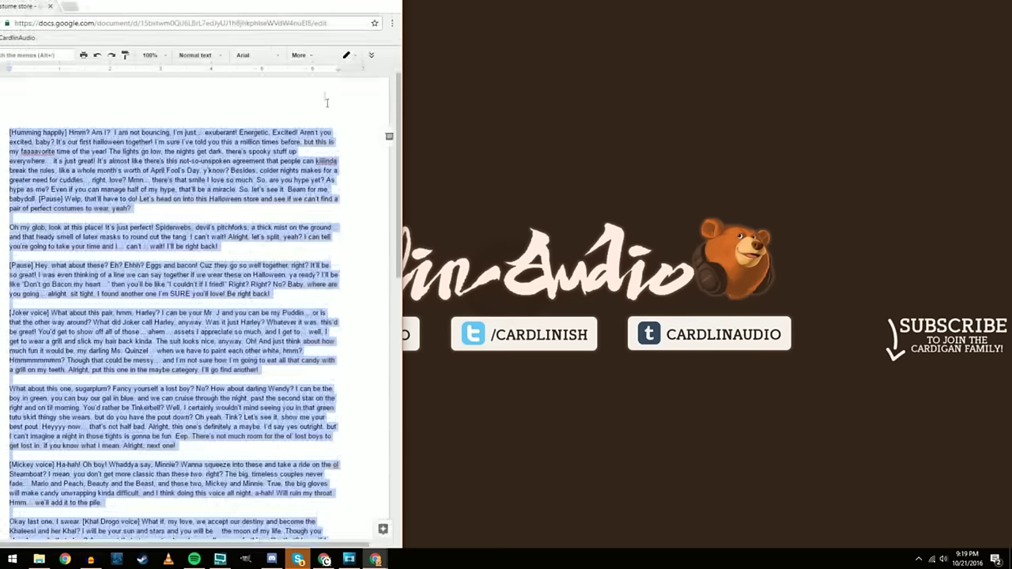
{"action": "left_click_drag", "start_coordinate": [400, 111], "coordinate": [404, 136]}
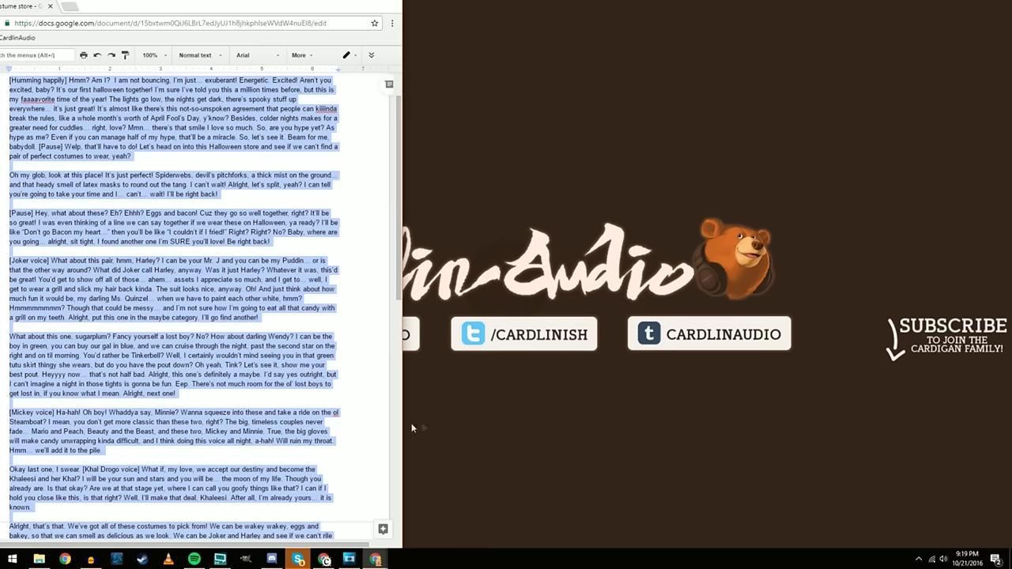
{"action": "scroll", "coordinate": [358, 416], "scroll_direction": "down", "scroll_amount": 2}
{"action": "scroll", "coordinate": [358, 416], "scroll_direction": "down", "scroll_amount": 5}
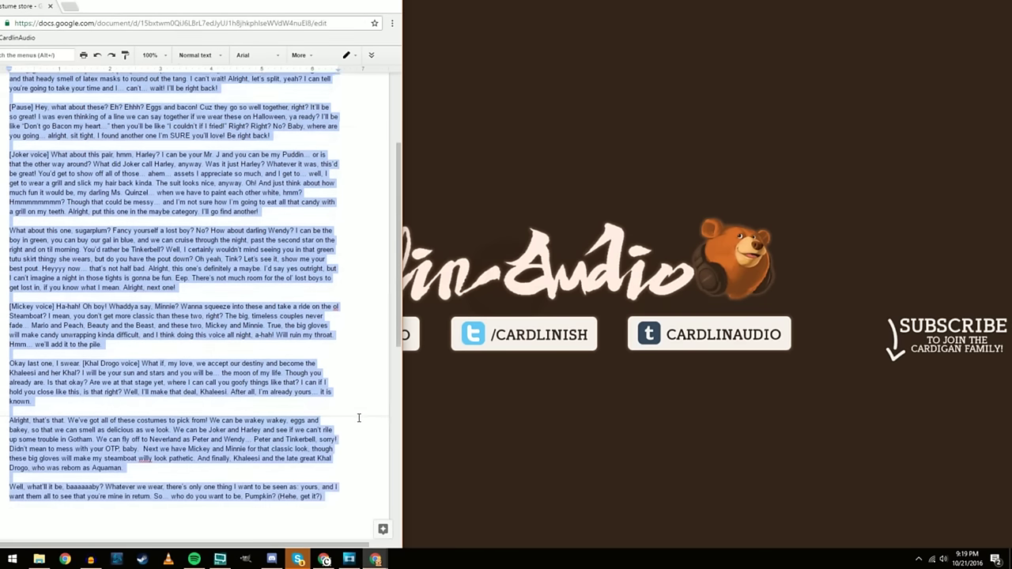
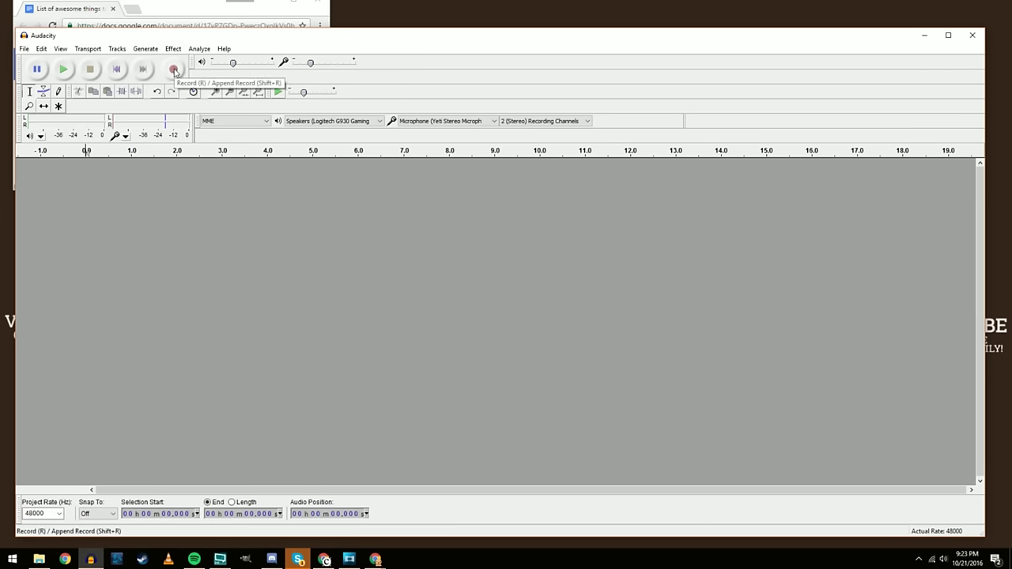
Switch to Audacity, record a microphone test of about 8 seconds, and delete the test track
{"action": "left_click", "coordinate": [173, 69]}
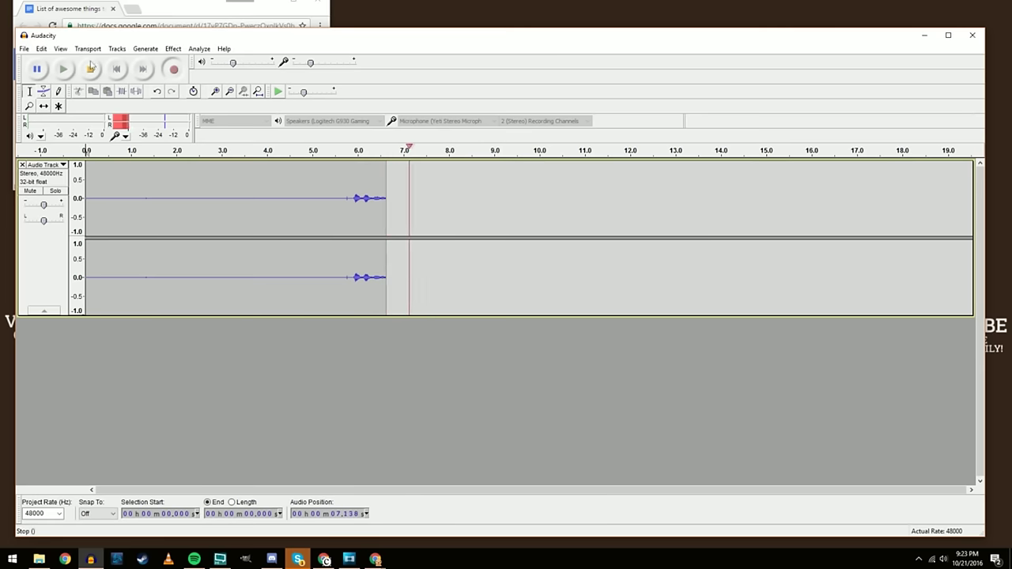
{"action": "left_click", "coordinate": [90, 76]}
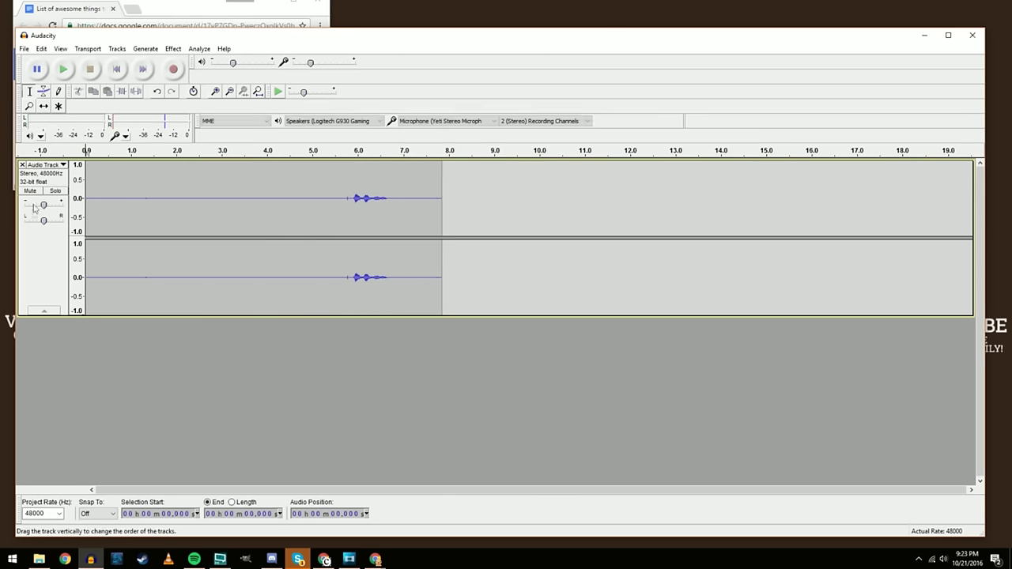
{"action": "left_click", "coordinate": [22, 165]}
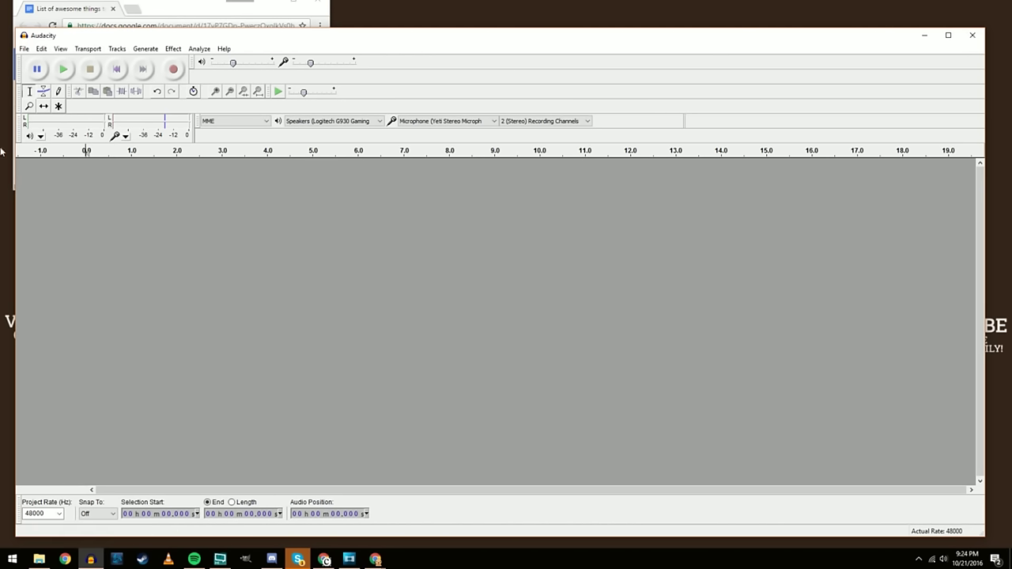
Record the voice performance of the script as a new stereo track about 10 minutes long
{"action": "left_click", "coordinate": [174, 71]}
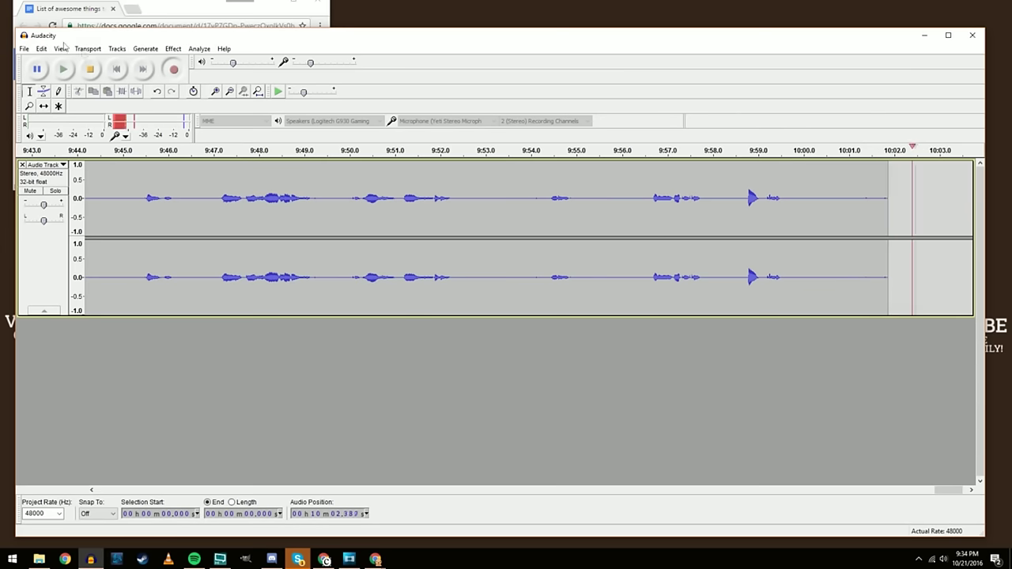
{"action": "left_click", "coordinate": [90, 71]}
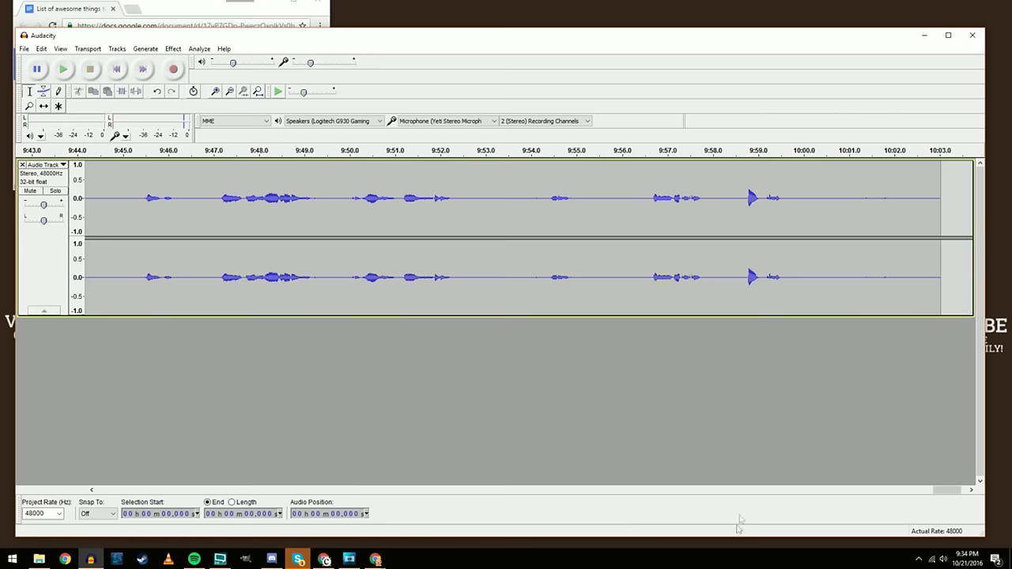
Play back the end of the recording from about 9:22 and from about 9:11 to find the line that needs redoing
{"action": "left_click_drag", "start_coordinate": [953, 492], "coordinate": [918, 491]}
{"action": "left_click", "coordinate": [245, 272]}
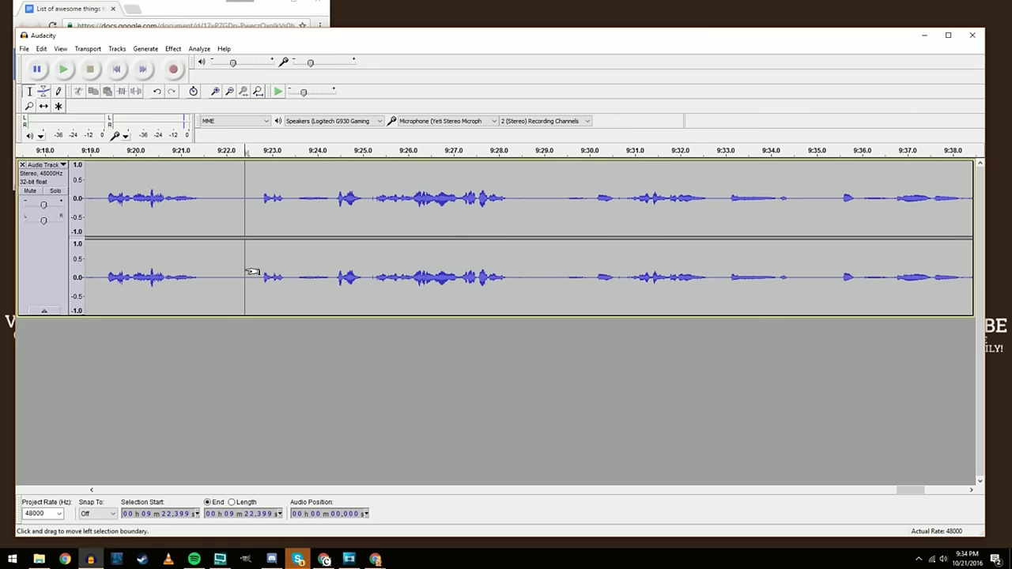
{"action": "left_click", "coordinate": [65, 70]}
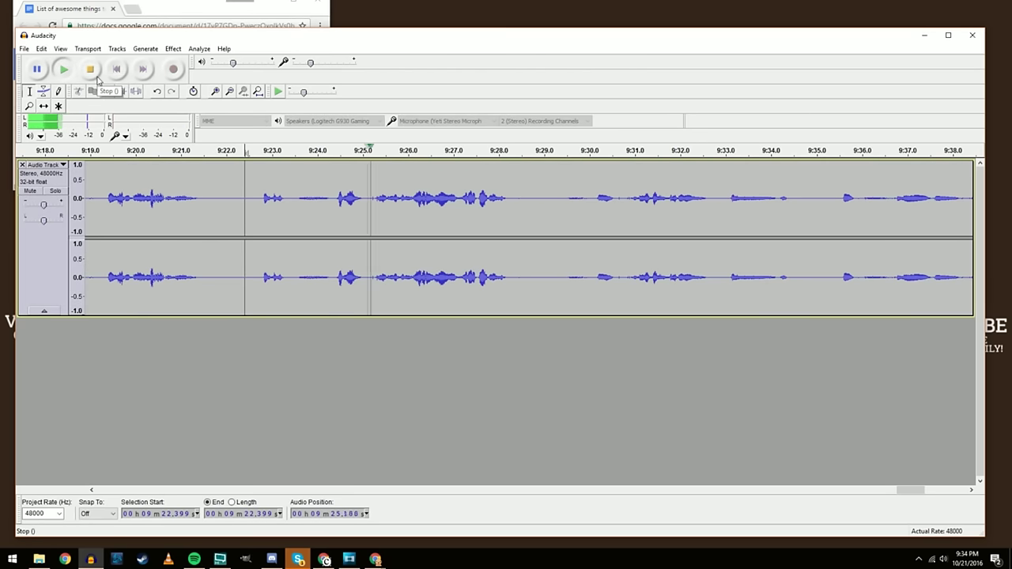
{"action": "left_click", "coordinate": [92, 72]}
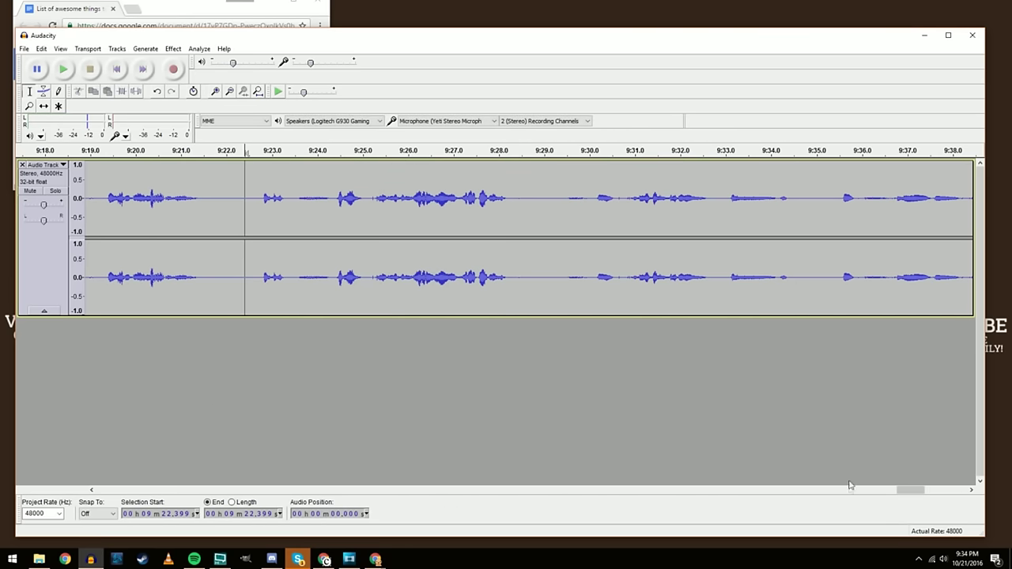
{"action": "left_click_drag", "start_coordinate": [908, 497], "coordinate": [893, 497]}
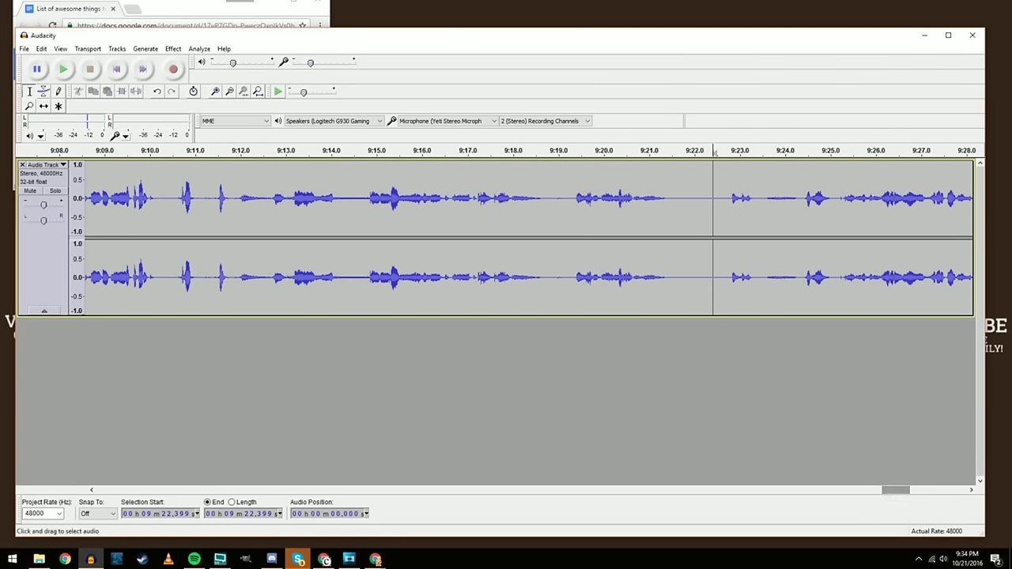
{"action": "left_click", "coordinate": [214, 218]}
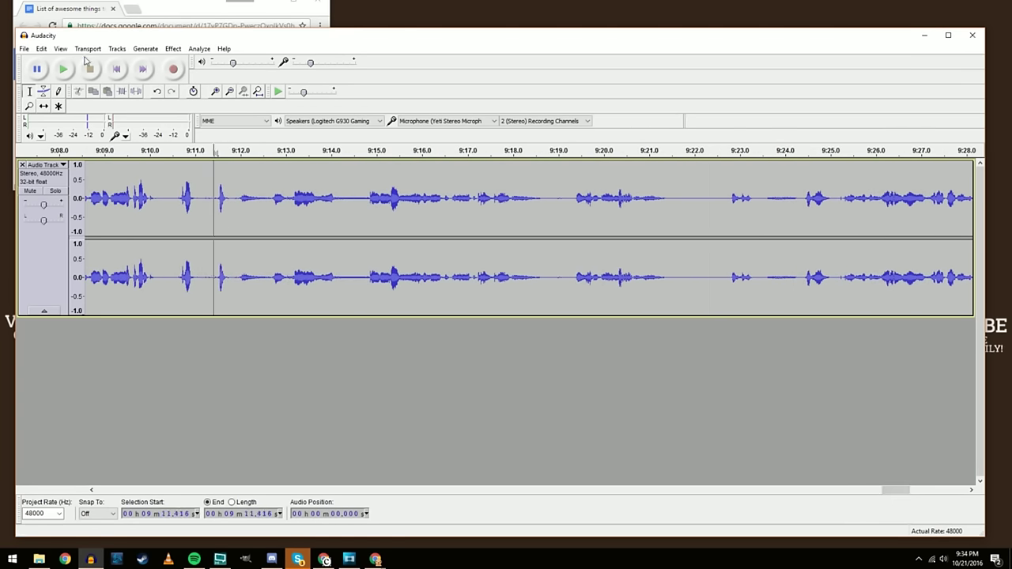
{"action": "left_click", "coordinate": [64, 69]}
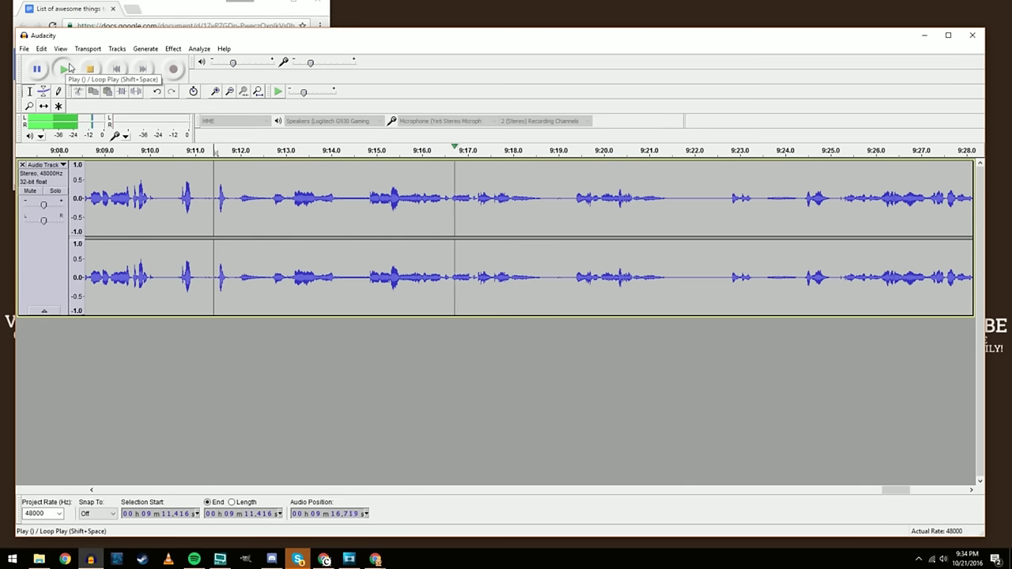
{"action": "left_click", "coordinate": [90, 68]}
Replace the audio between about 9:14.8 and 9:18.9 with silence of the same length
{"action": "left_click_drag", "start_coordinate": [368, 198], "coordinate": [552, 198]}
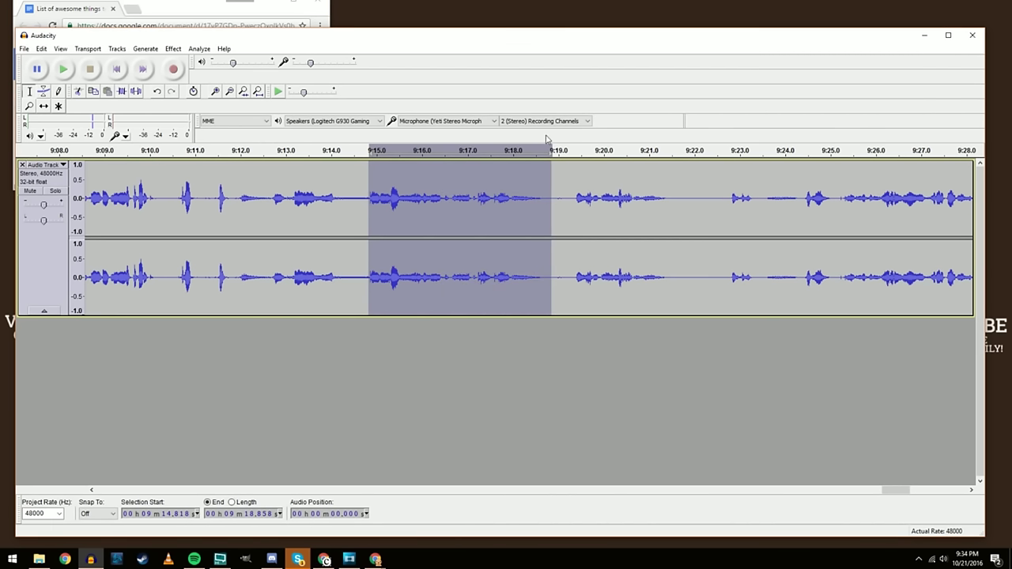
{"action": "left_click", "coordinate": [151, 51]}
{"action": "left_click", "coordinate": [158, 96]}
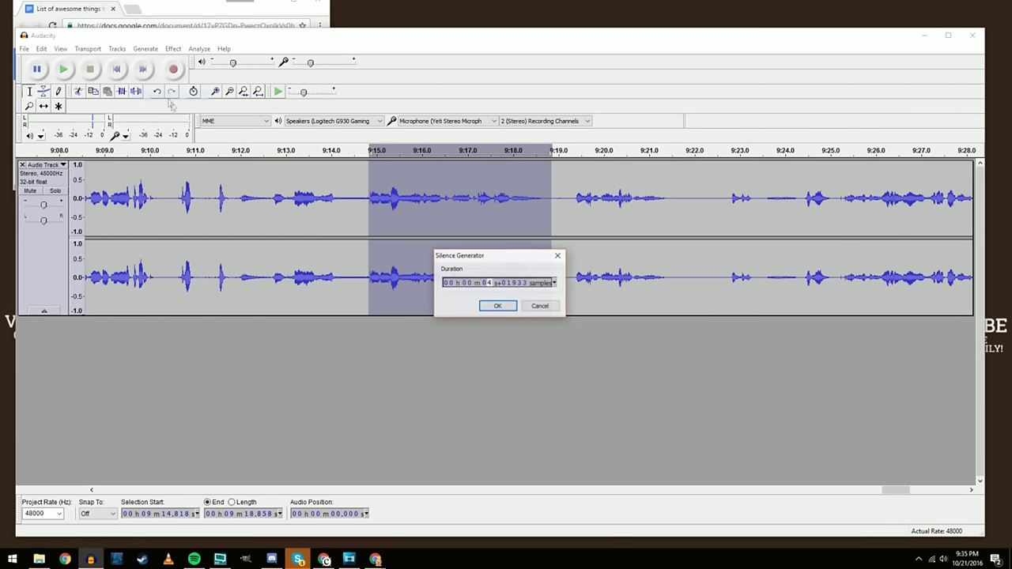
{"action": "left_click", "coordinate": [499, 307]}
Record a replacement take of the silenced line on a new track, starting at about 9:11.9 and lasting about 10 seconds
{"action": "left_click", "coordinate": [367, 206]}
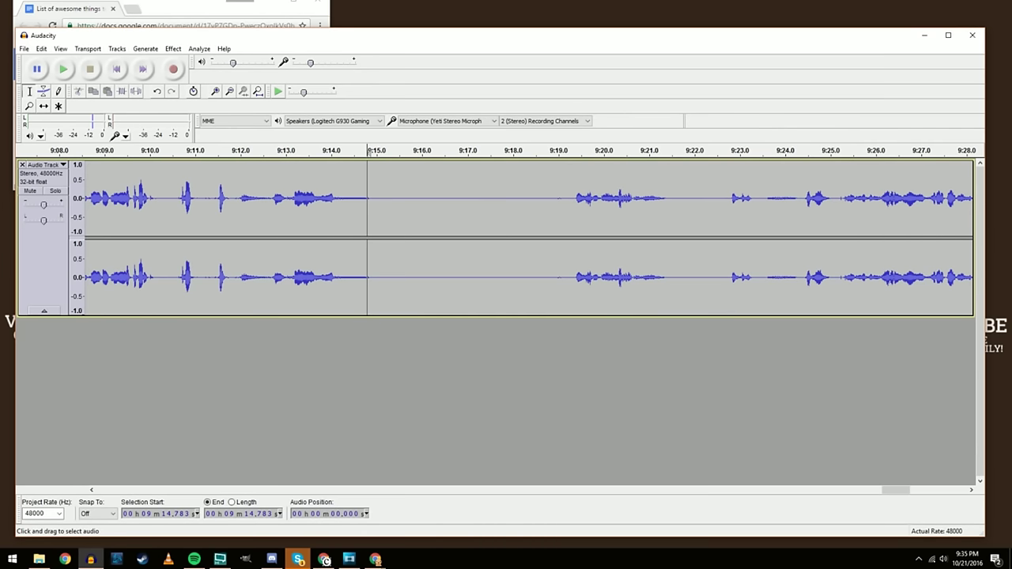
{"action": "left_click", "coordinate": [234, 205]}
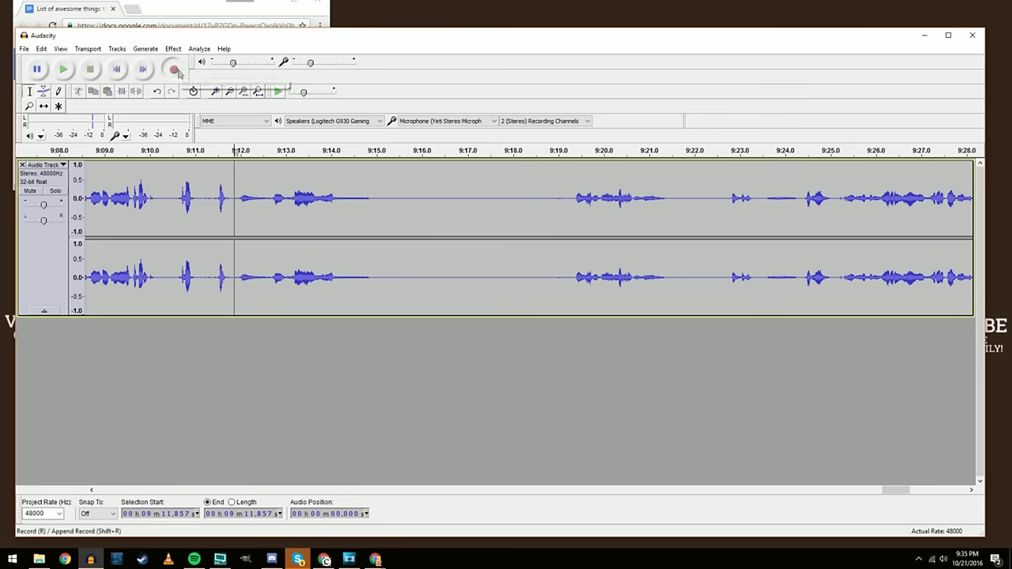
{"action": "left_click", "coordinate": [178, 72]}
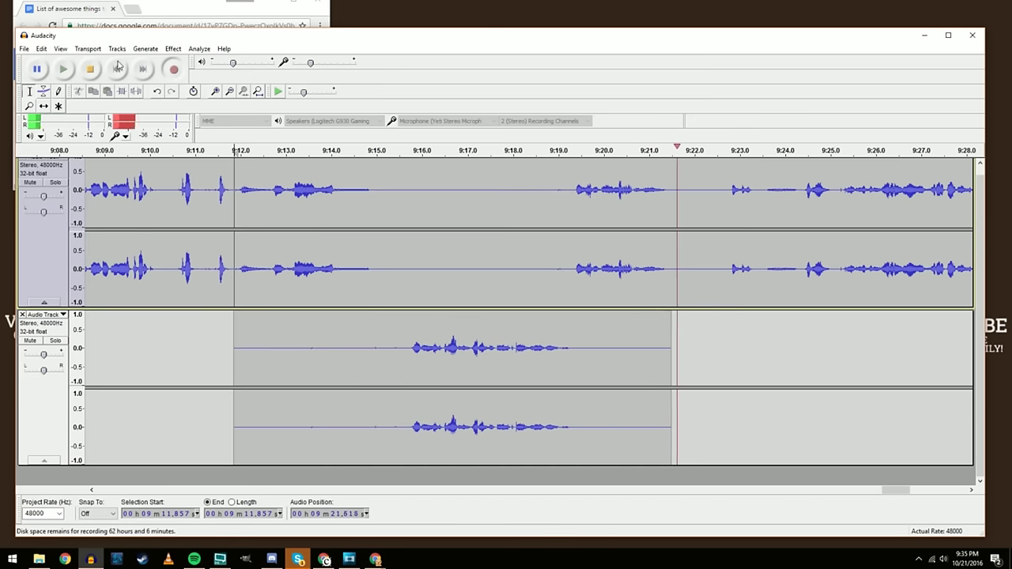
{"action": "left_click", "coordinate": [90, 69]}
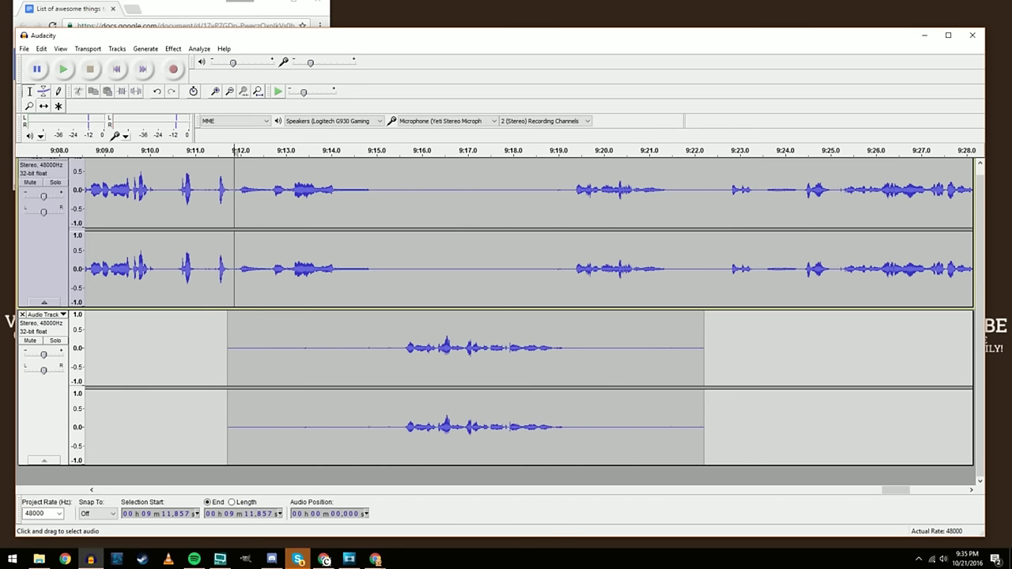
Play back the join from about 9:11.9 and shift the replacement take very slightly earlier on its track
{"action": "left_click", "coordinate": [60, 74]}
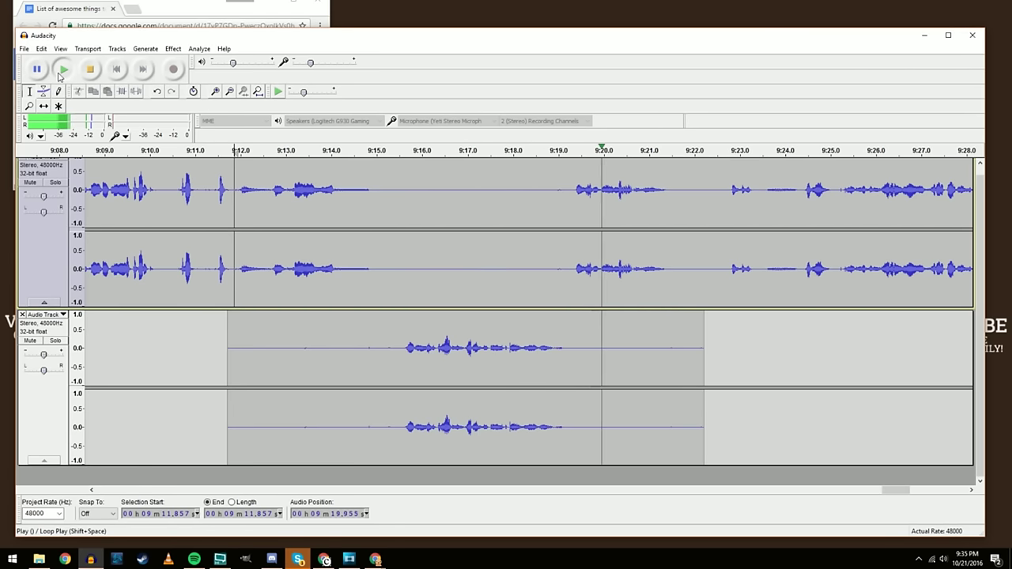
{"action": "left_click", "coordinate": [92, 70]}
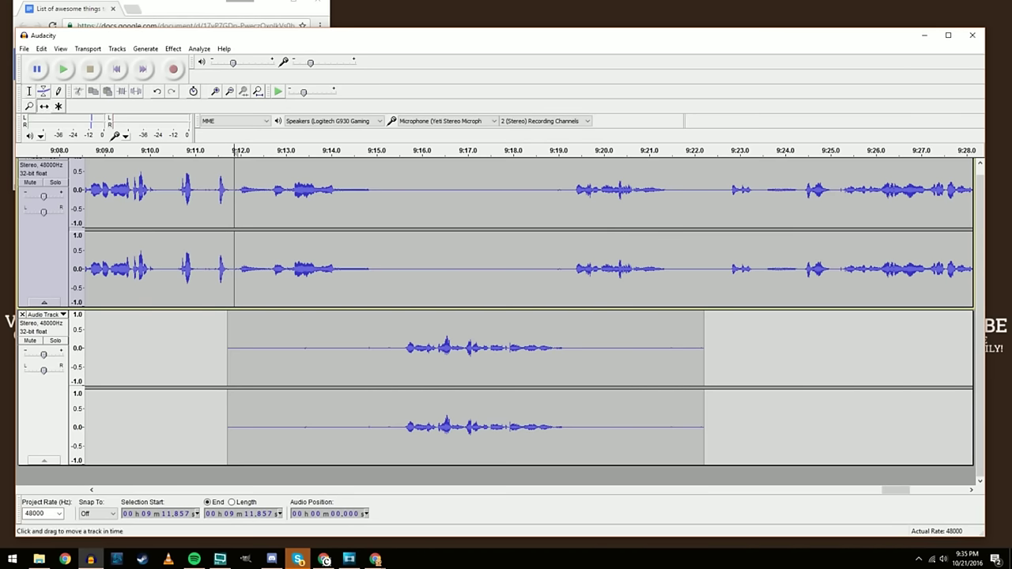
{"action": "left_click_drag", "start_coordinate": [443, 372], "coordinate": [440, 372]}
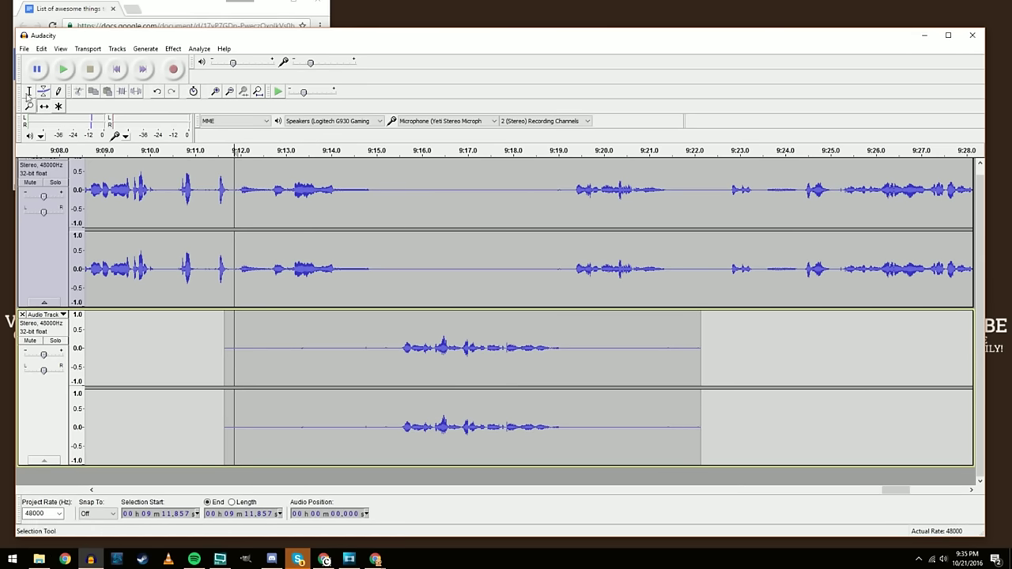
Select across both stereo tracks and combine them into a single track with Mix and Render
{"action": "left_click_drag", "start_coordinate": [418, 234], "coordinate": [397, 356]}
{"action": "left_click", "coordinate": [117, 48]}
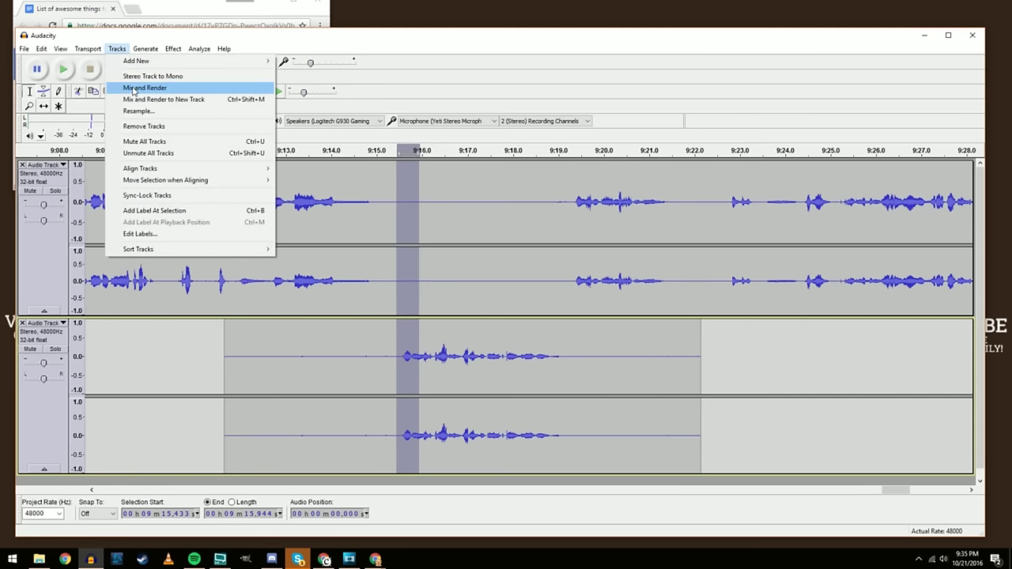
{"action": "left_click", "coordinate": [135, 87]}
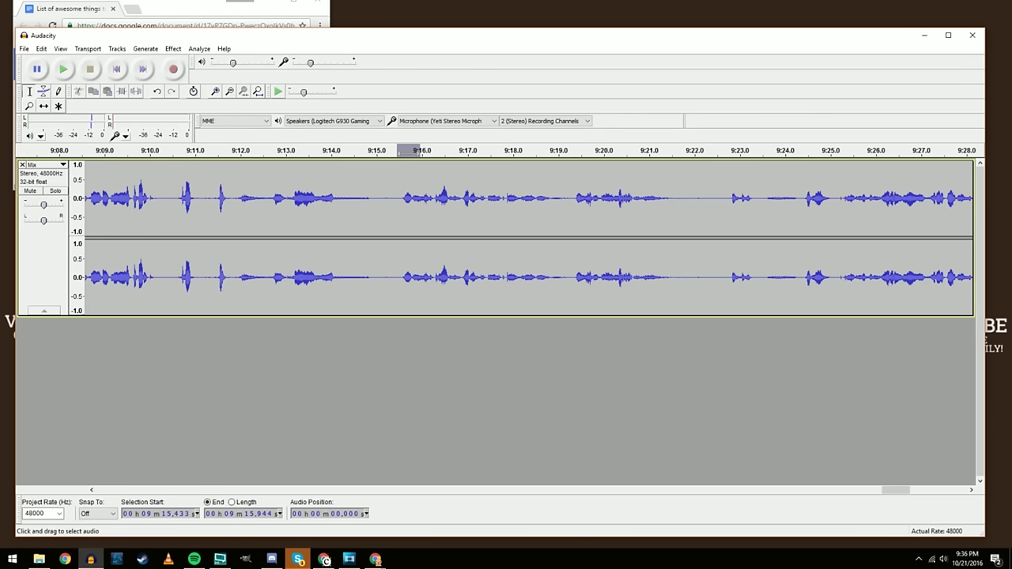
Select the entire mixed track and apply the Normalize effect to it
{"action": "key", "text": "ctrl+a"}
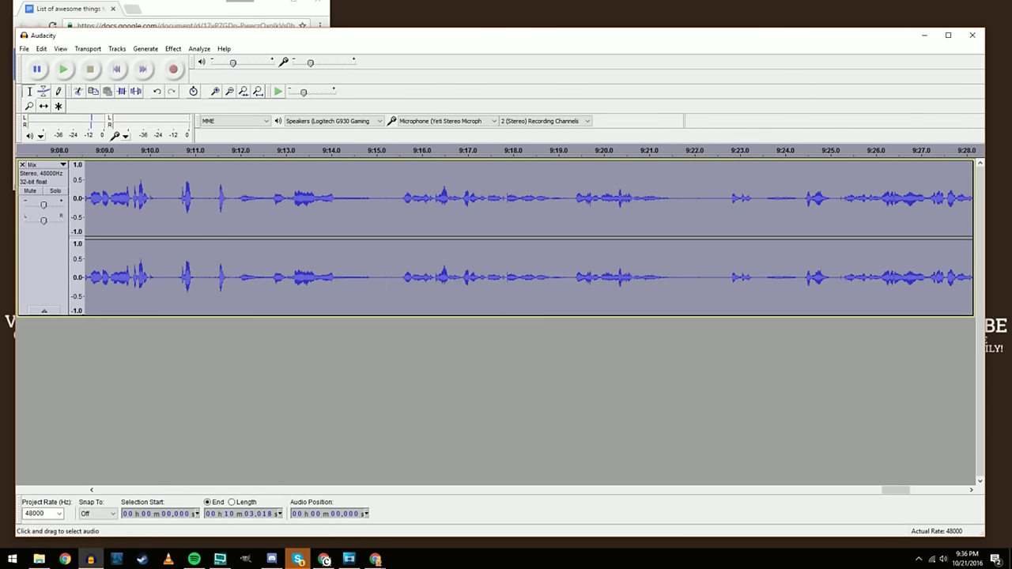
{"action": "key", "text": "ctrl+3"}
{"action": "key", "text": "ctrl+3"}
{"action": "left_click_drag", "start_coordinate": [894, 490], "coordinate": [125, 369]}
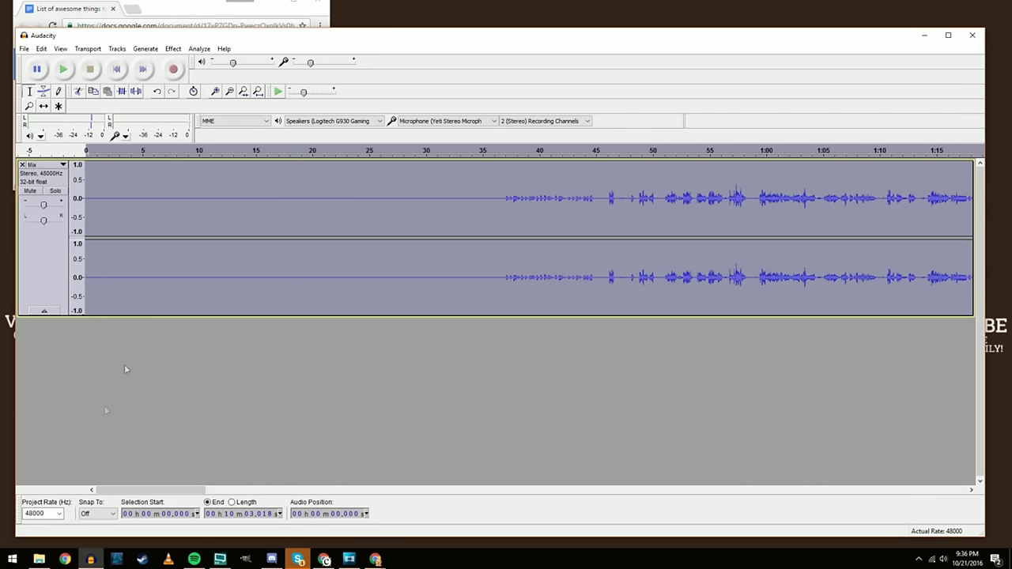
{"action": "left_click", "coordinate": [172, 48]}
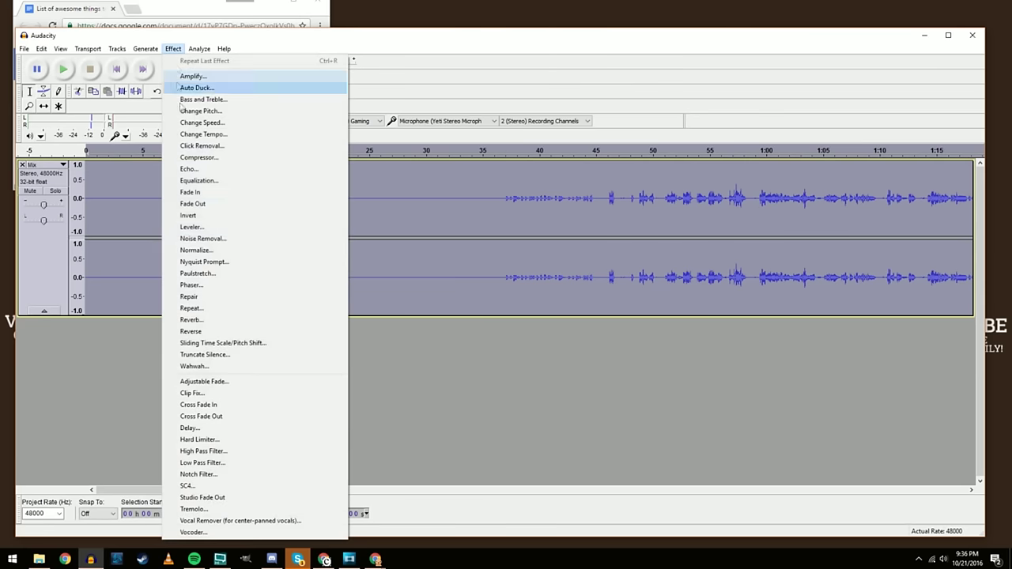
{"action": "left_click", "coordinate": [196, 250]}
{"action": "left_click", "coordinate": [500, 310]}
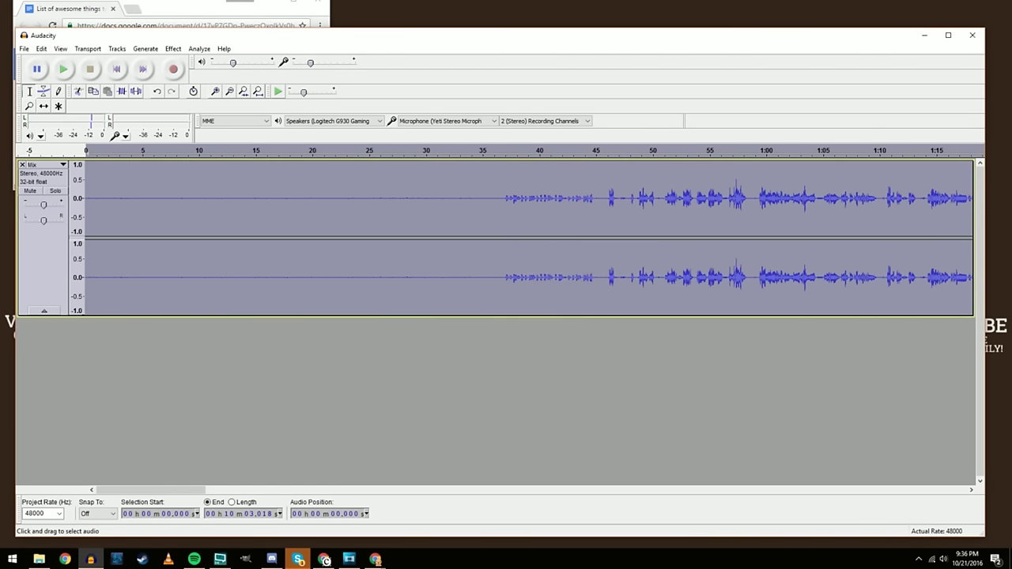
Capture a noise profile for Noise Removal from the quiet opening of the track, from 0 to about 36.1 seconds
{"action": "left_click", "coordinate": [506, 277]}
{"action": "left_click", "coordinate": [505, 277]}
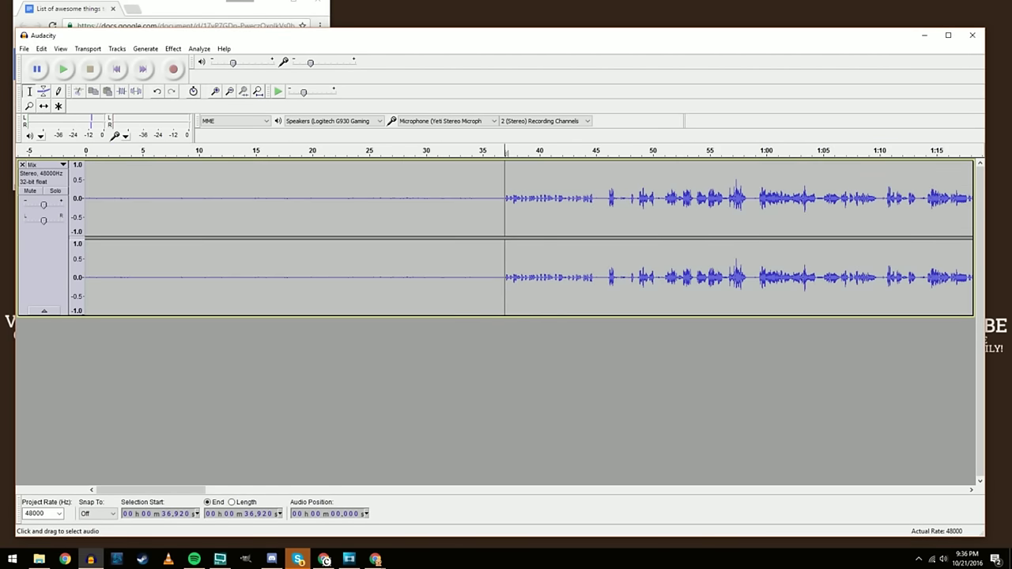
{"action": "left_click_drag", "start_coordinate": [495, 276], "coordinate": [85, 277]}
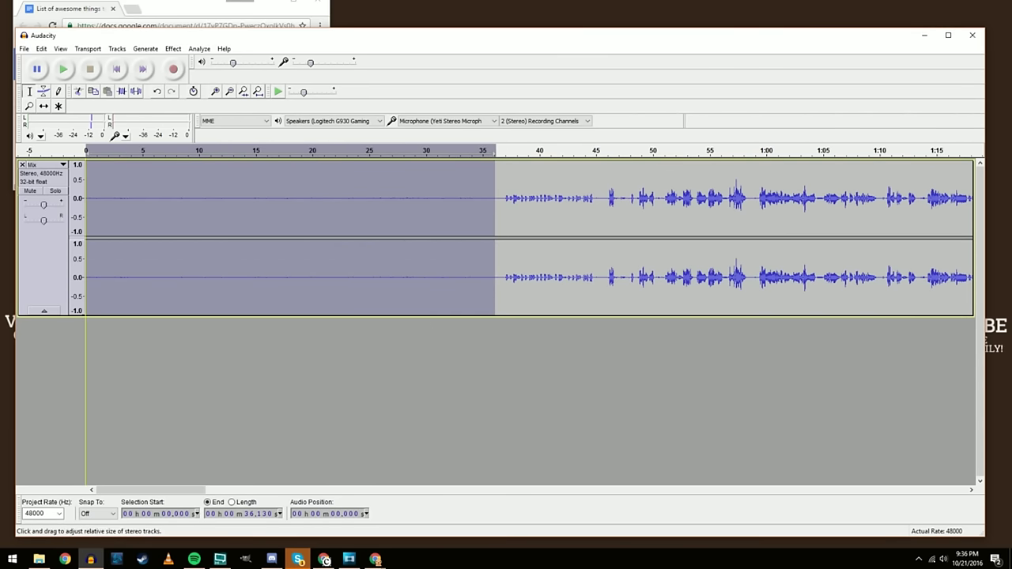
{"action": "left_click", "coordinate": [173, 48]}
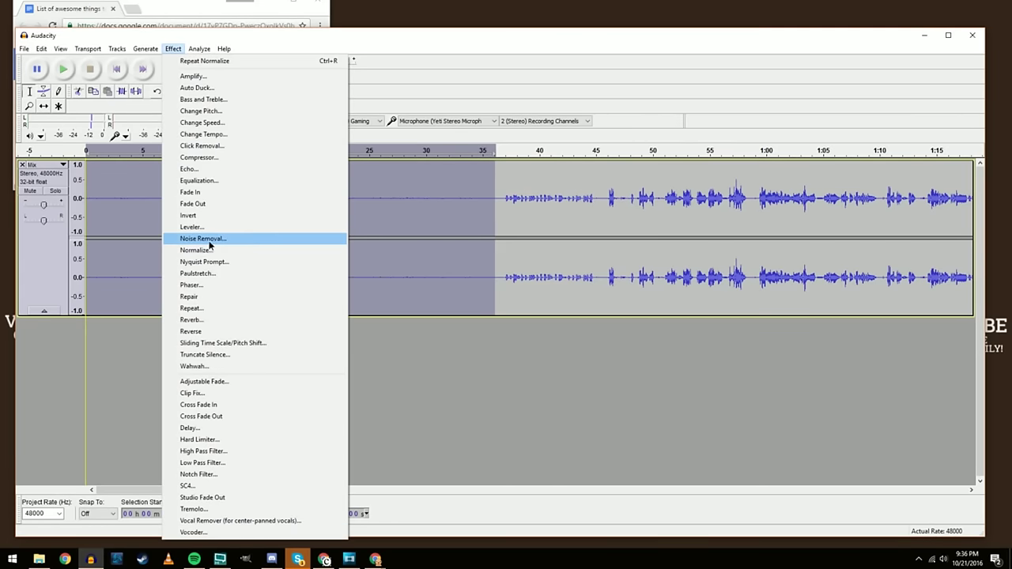
{"action": "left_click", "coordinate": [207, 240]}
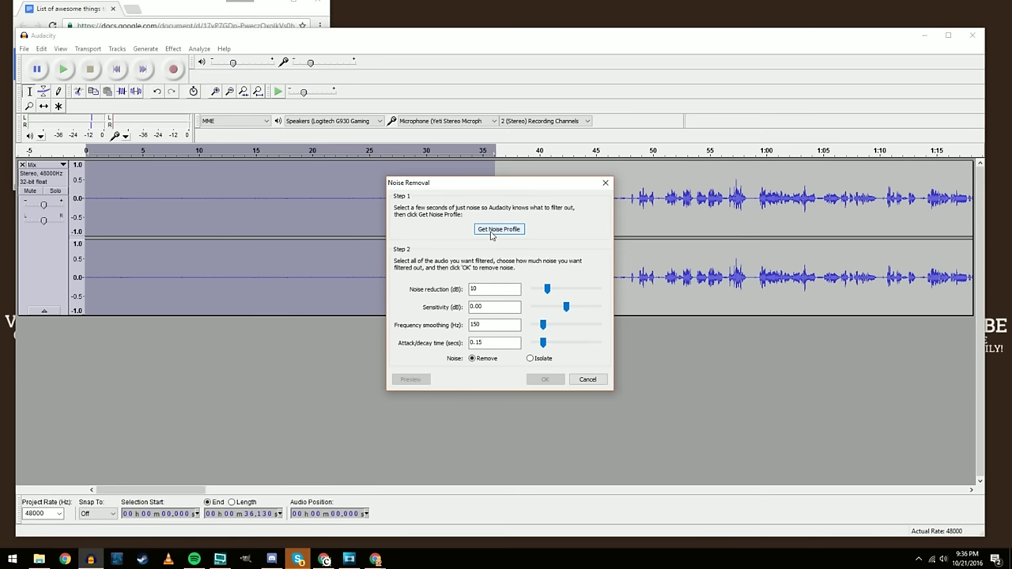
{"action": "left_click", "coordinate": [494, 230]}
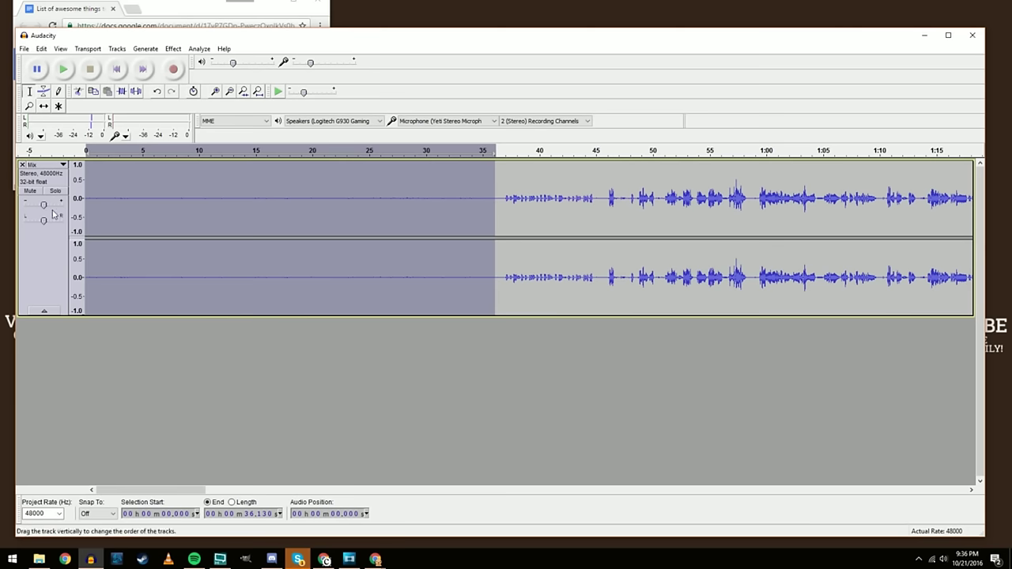
Apply Noise Removal to the whole track with 10 dB reduction, 0.00 dB sensitivity, 150 Hz smoothing and 0.15 s attack/decay
{"action": "left_click", "coordinate": [32, 272]}
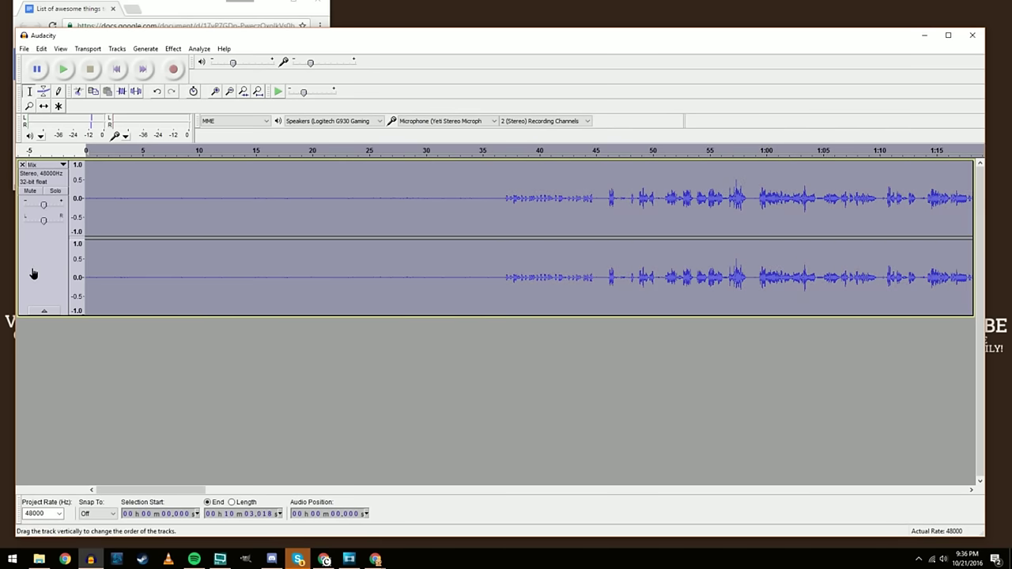
{"action": "left_click", "coordinate": [173, 48]}
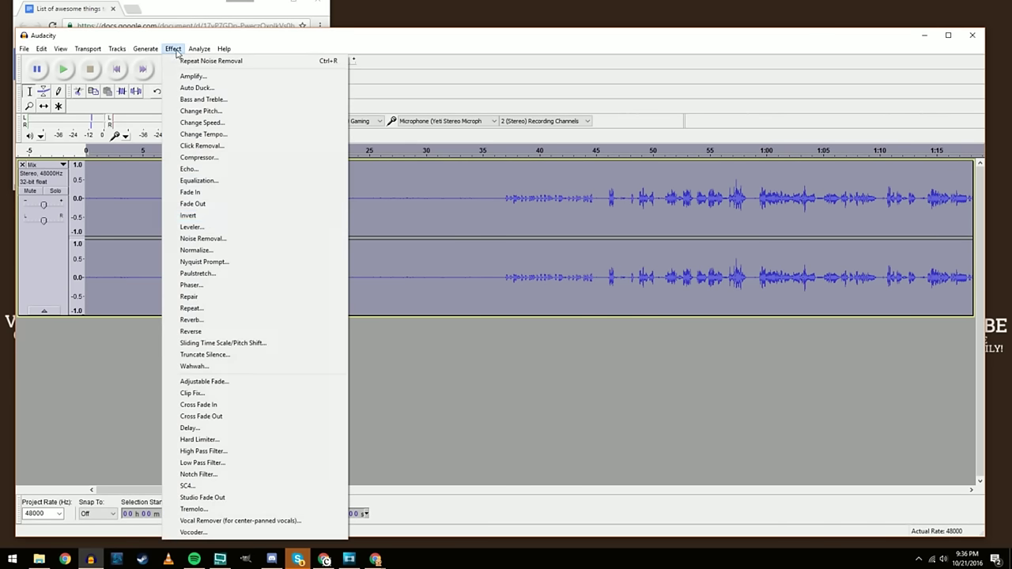
{"action": "left_click", "coordinate": [210, 238]}
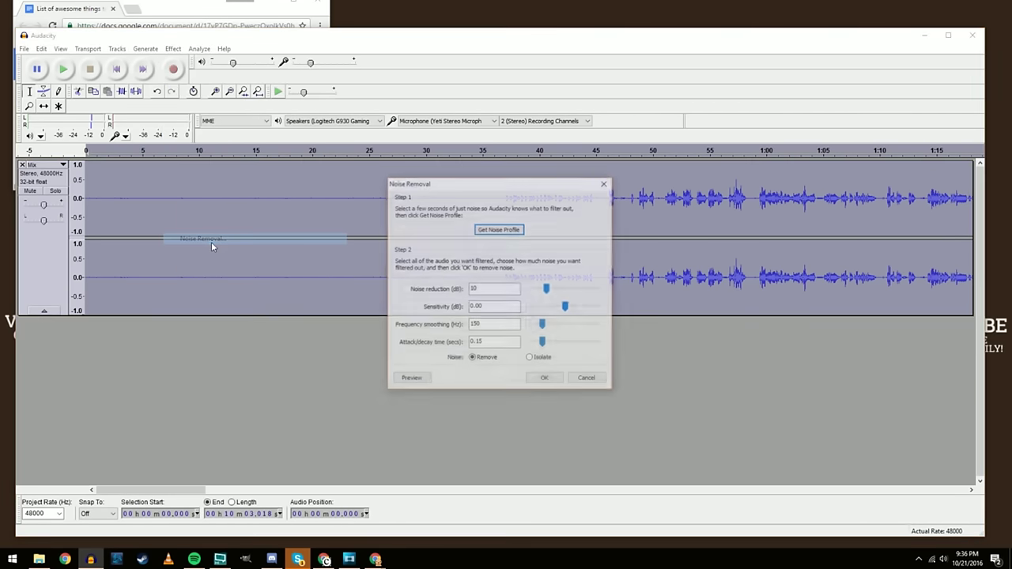
{"action": "left_click", "coordinate": [544, 380]}
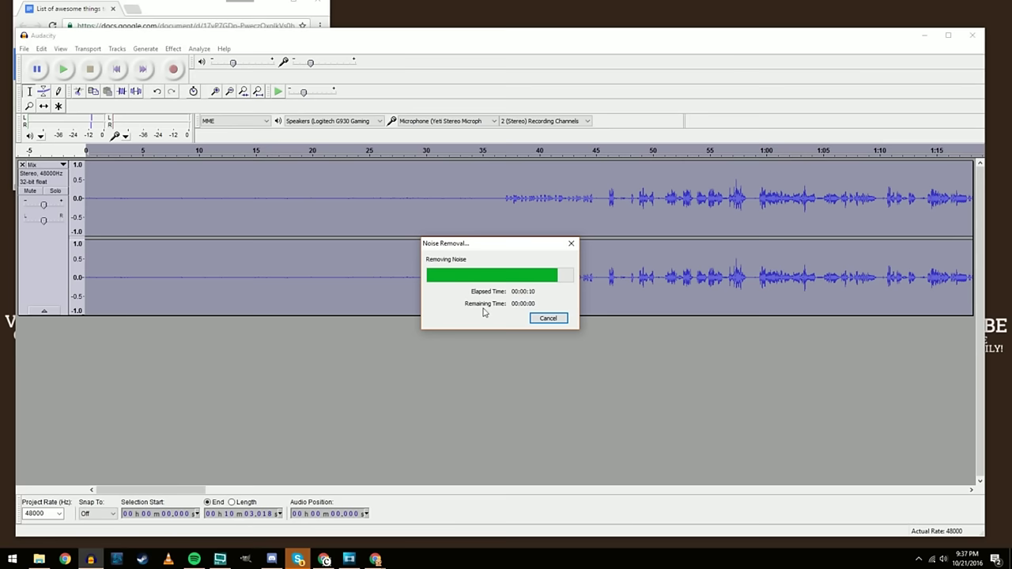
Delete about the first 34.6 seconds of silence before the speech begins
{"action": "left_click", "coordinate": [490, 283]}
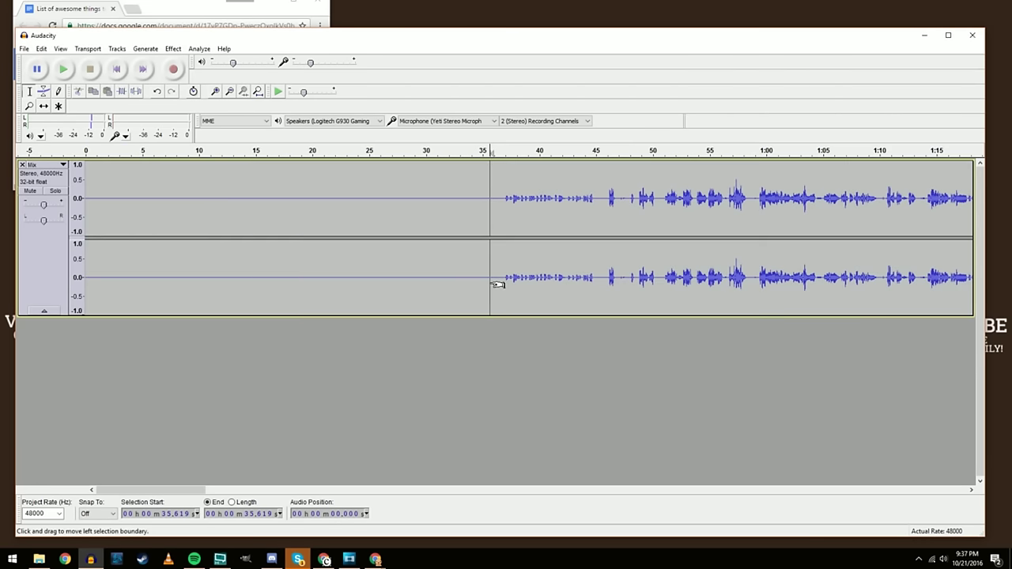
{"action": "left_click_drag", "start_coordinate": [479, 277], "coordinate": [0, 275]}
{"action": "key", "text": "Delete"}
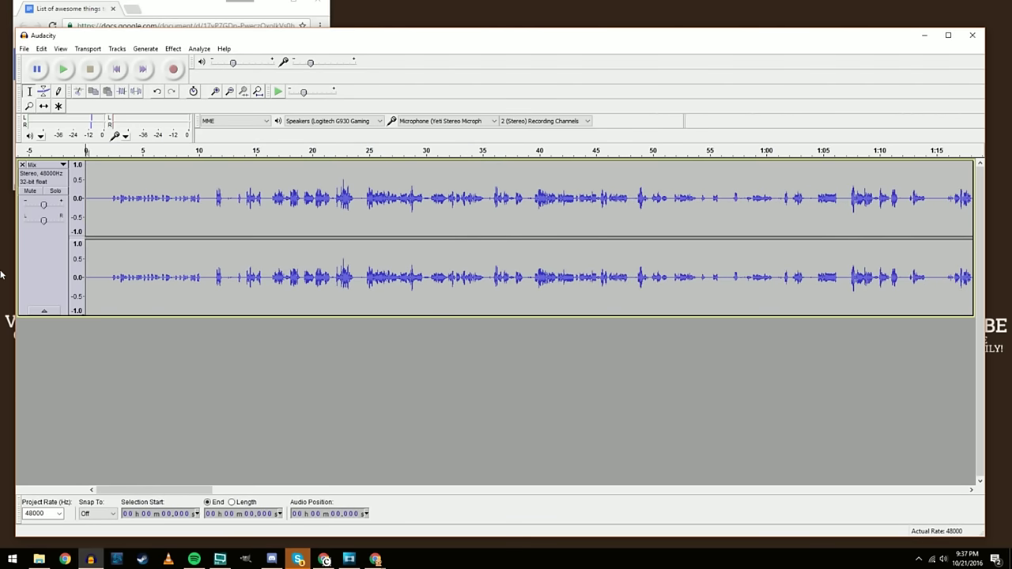
Apply Equalization with the Bass Boost curve to the whole trimmed track
{"action": "left_click", "coordinate": [32, 275]}
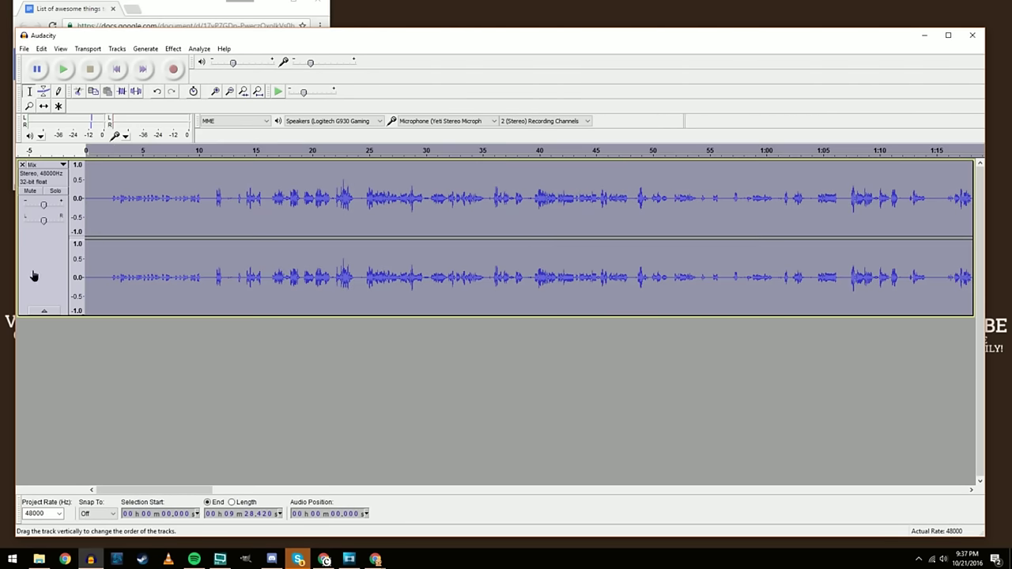
{"action": "left_click", "coordinate": [174, 49]}
{"action": "left_click", "coordinate": [193, 181]}
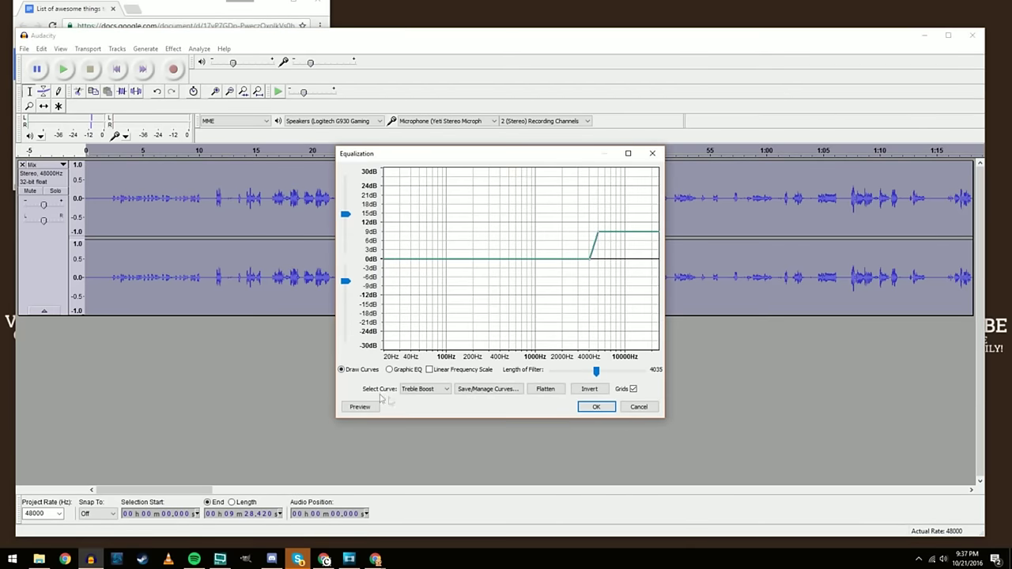
{"action": "left_click", "coordinate": [444, 393]}
{"action": "left_click", "coordinate": [426, 405]}
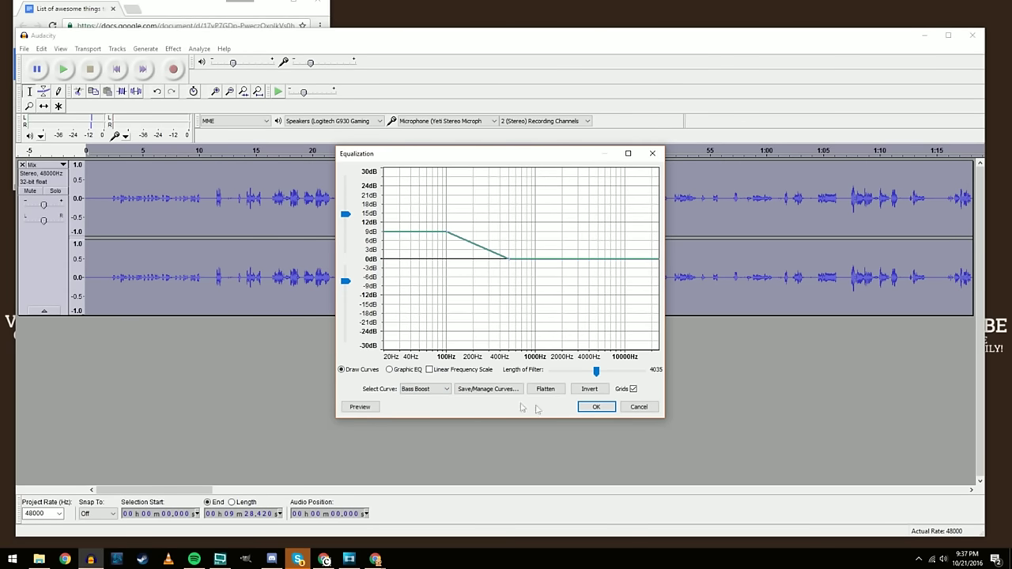
{"action": "left_click", "coordinate": [596, 408]}
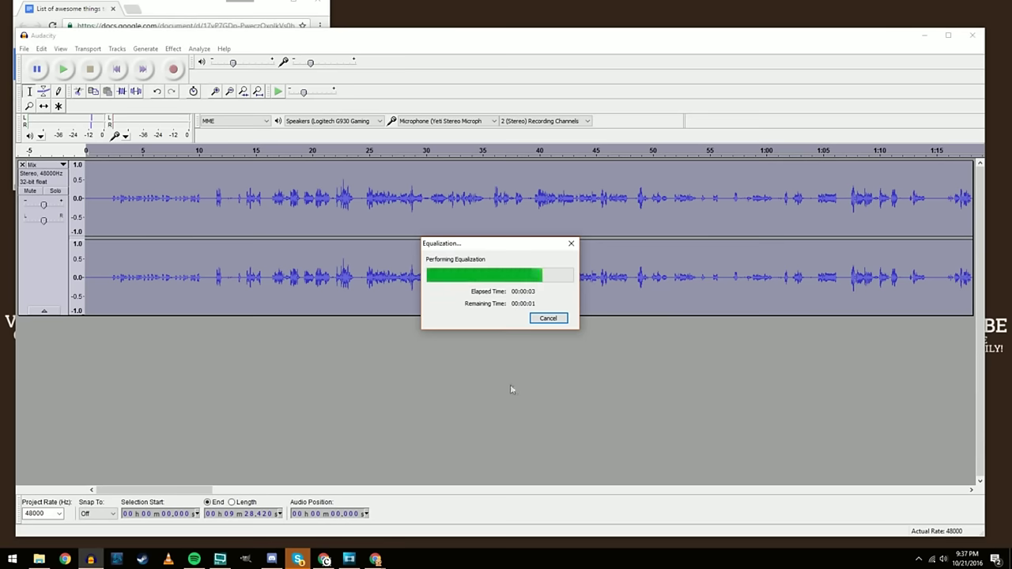
Apply a second Equalization pass to the whole track using the Treble Boost curve
{"action": "left_click", "coordinate": [173, 49]}
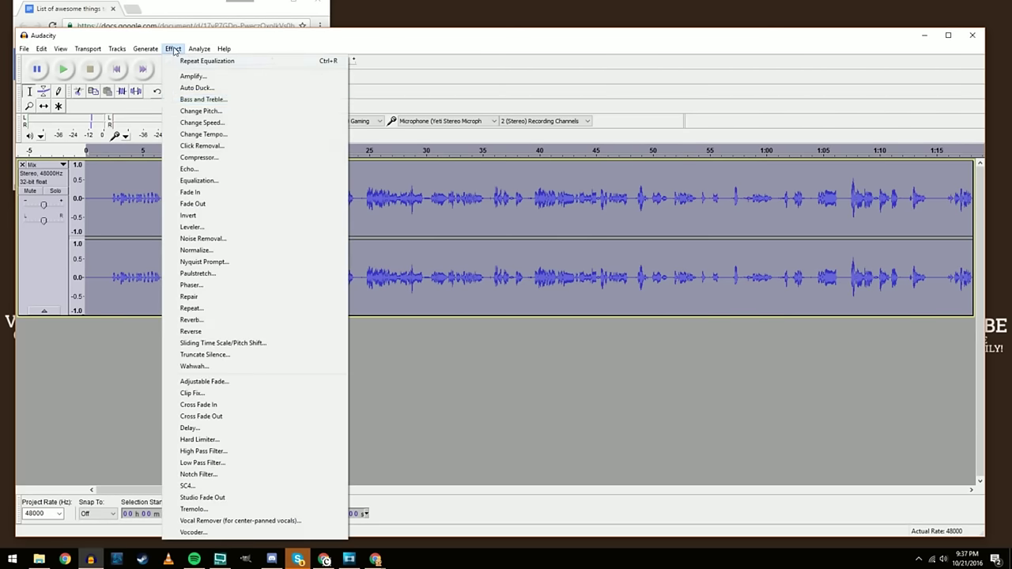
{"action": "left_click", "coordinate": [207, 181]}
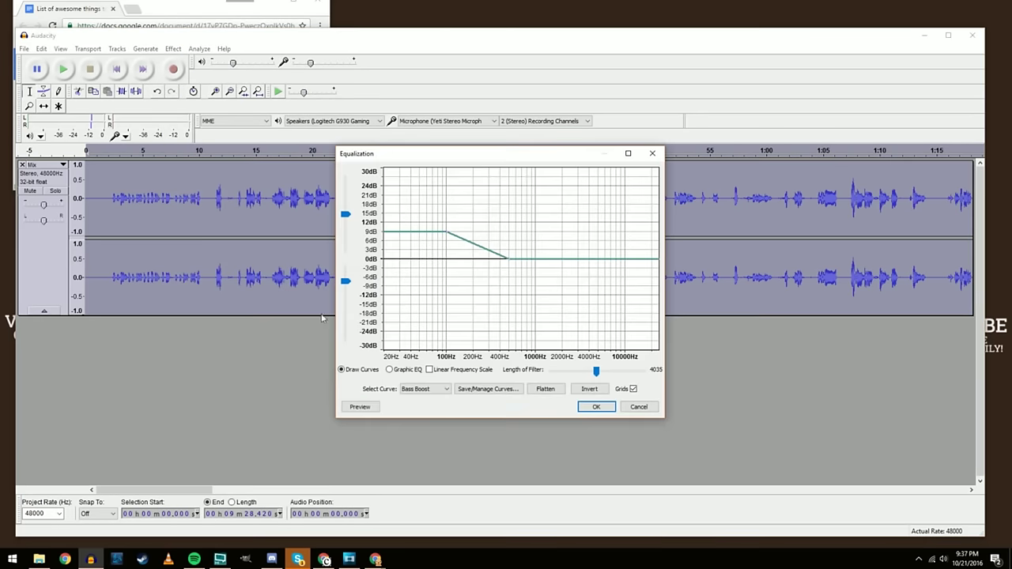
{"action": "left_click", "coordinate": [436, 389]}
{"action": "left_click", "coordinate": [428, 449]}
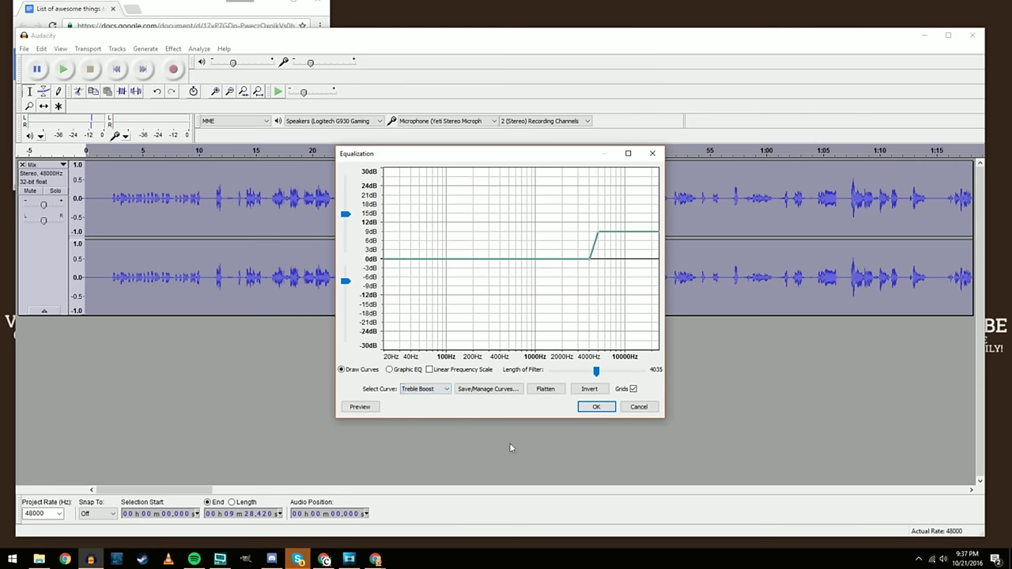
{"action": "left_click", "coordinate": [595, 407]}
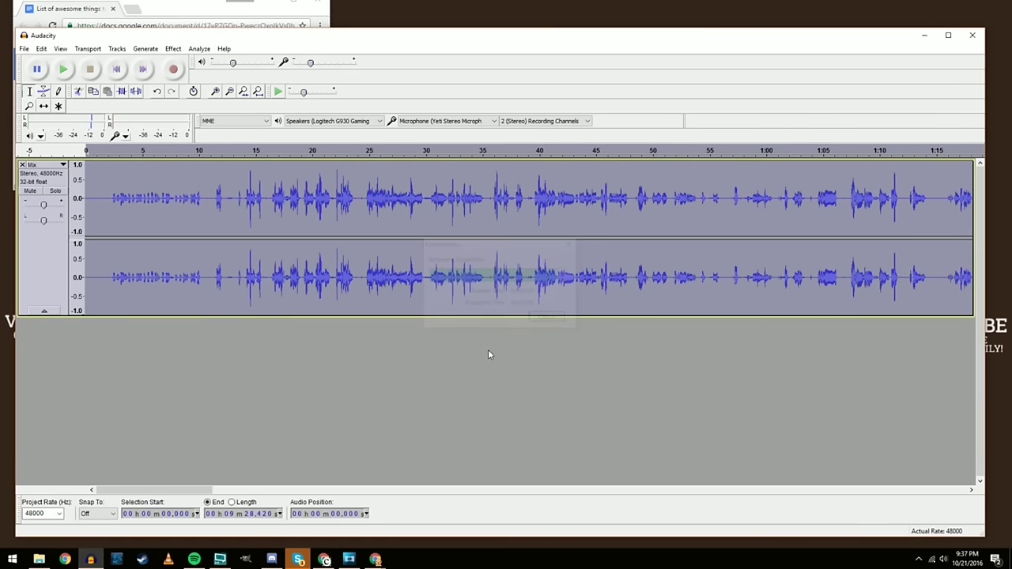
Compress the whole track with threshold -13 dB, noise floor -35 dB, ratio 2.5:1, attack 0.6 s, release 1.0 s and make-up gain
{"action": "left_click", "coordinate": [172, 49]}
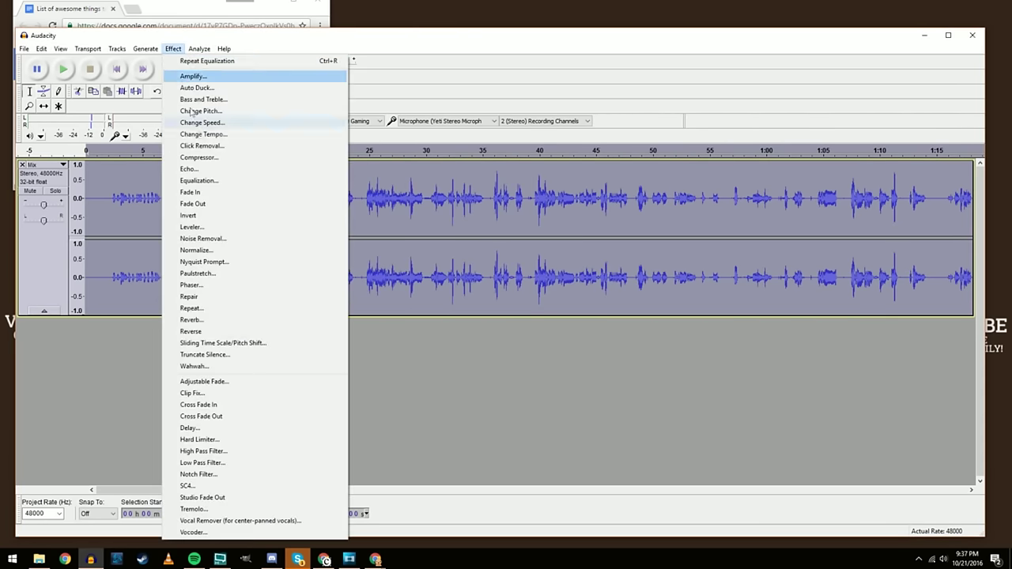
{"action": "left_click", "coordinate": [199, 158]}
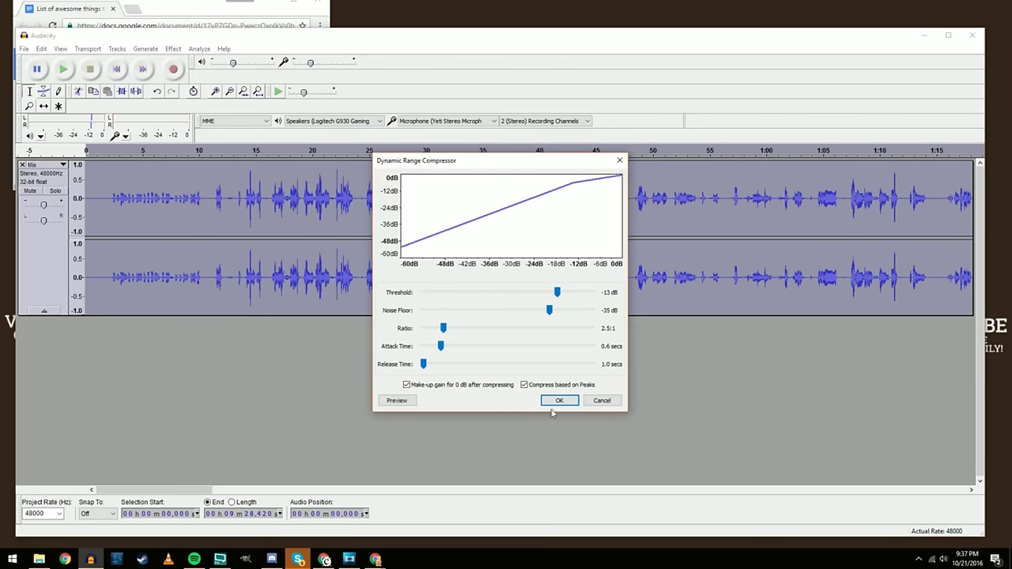
{"action": "left_click", "coordinate": [557, 401]}
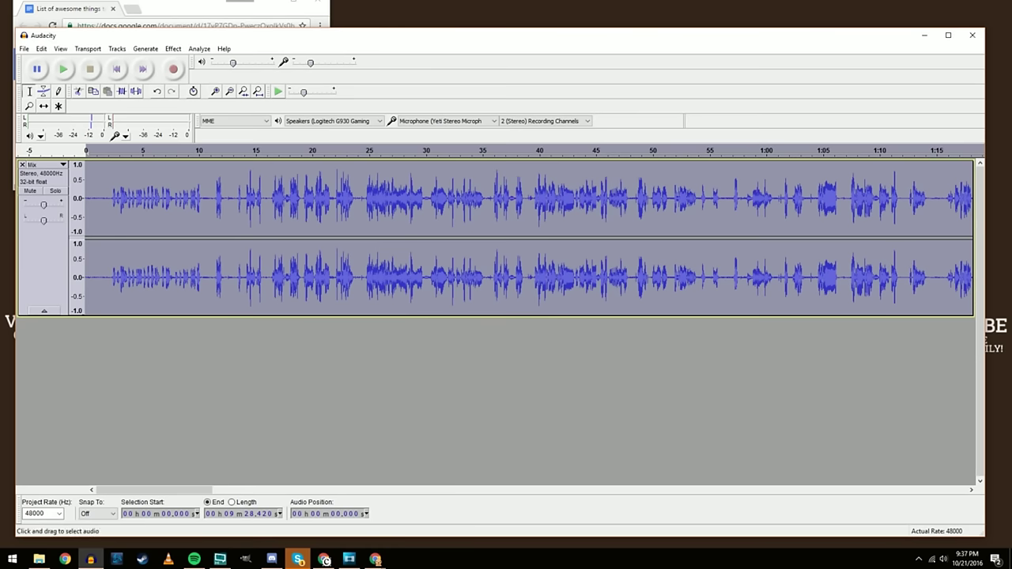
{"action": "left_click", "coordinate": [171, 49]}
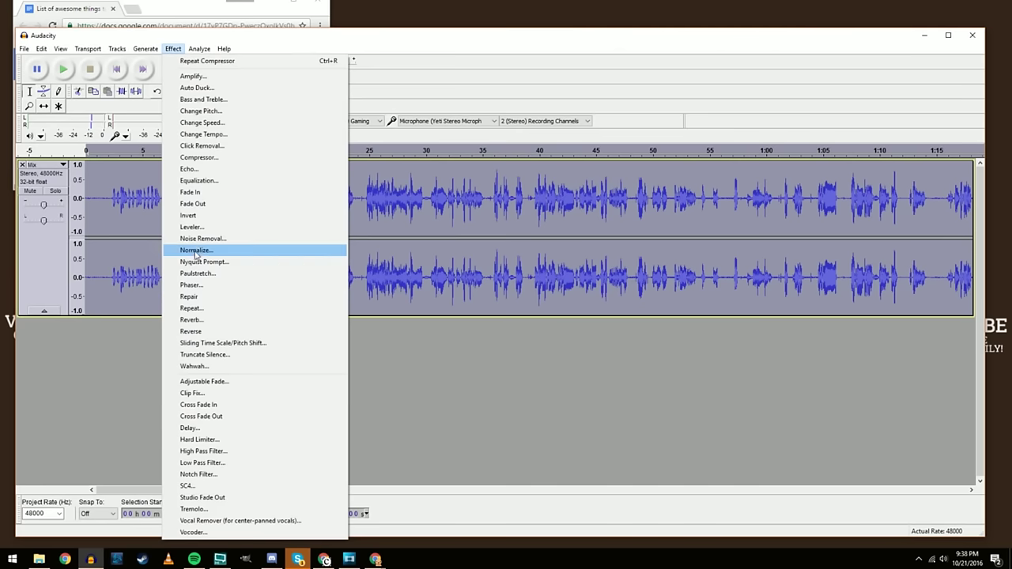
{"action": "left_click", "coordinate": [431, 318]}
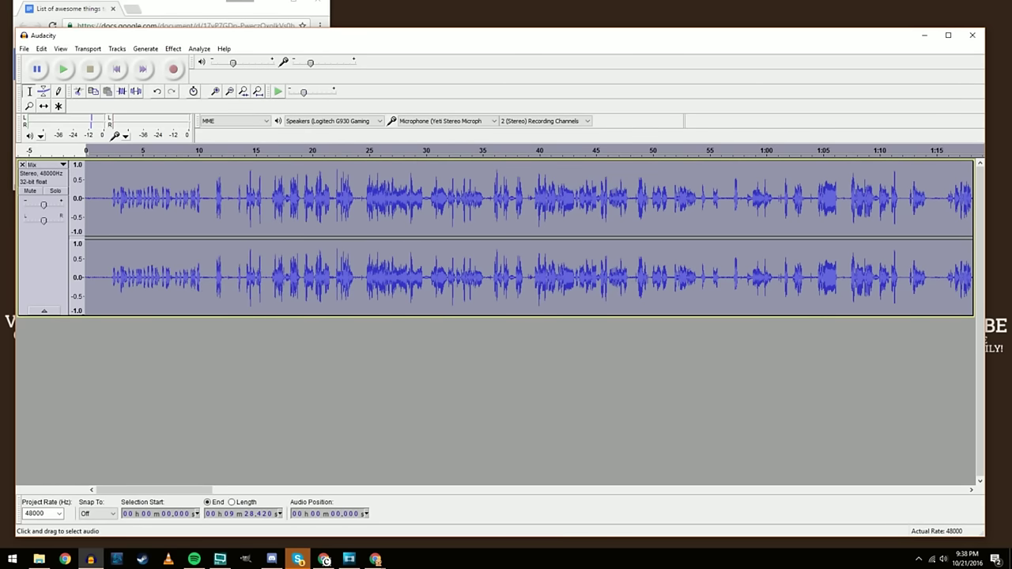
{"action": "key", "text": "ctrl+1"}
{"action": "key", "text": "ctrl+1"}
{"action": "key", "text": "ctrl+1"}
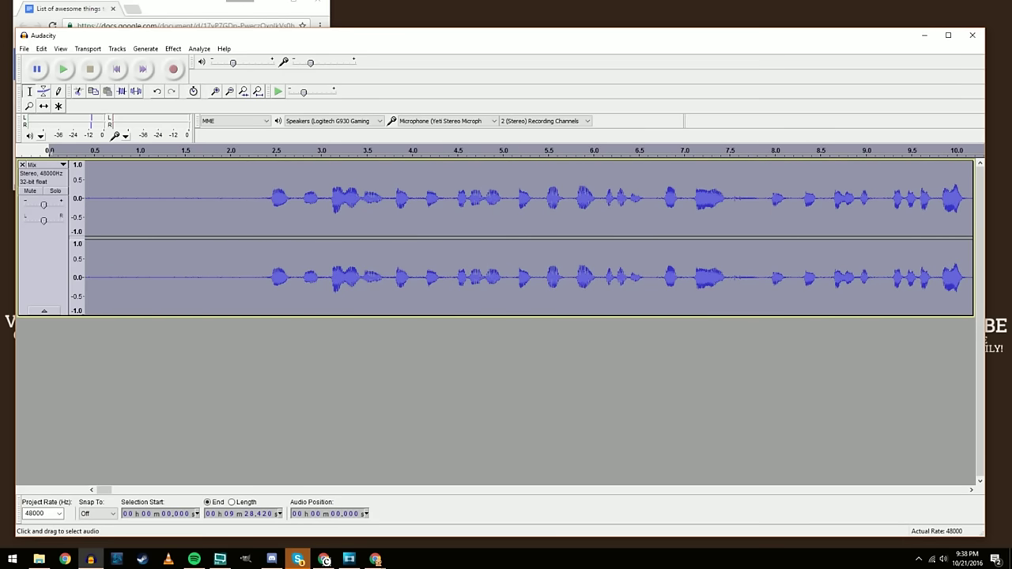
{"action": "key", "text": "ctrl+3"}
{"action": "key", "text": "ctrl+3"}
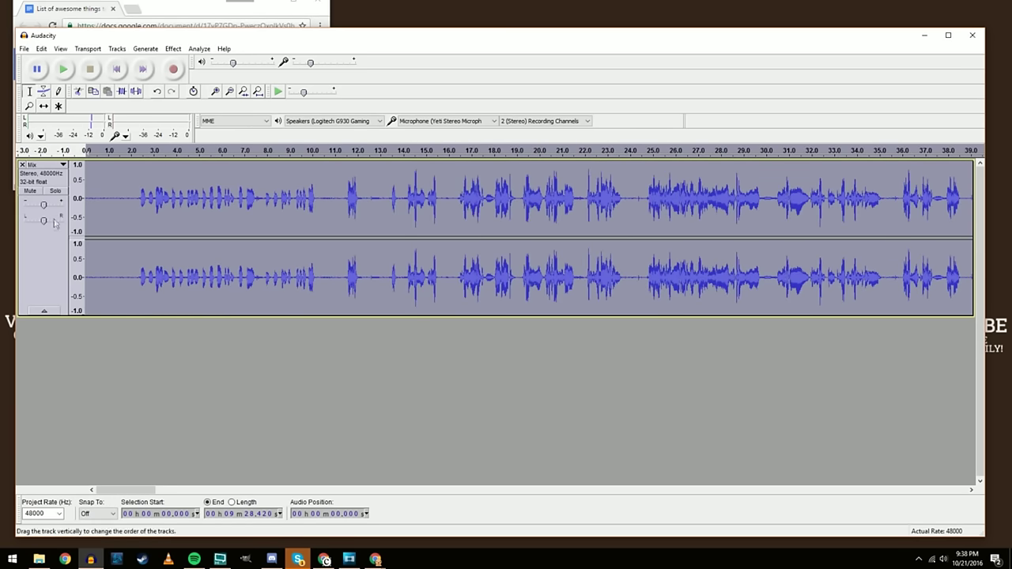
Play back the start of the compressed track briefly and apply Noise Removal to the whole mix
{"action": "left_click", "coordinate": [63, 71]}
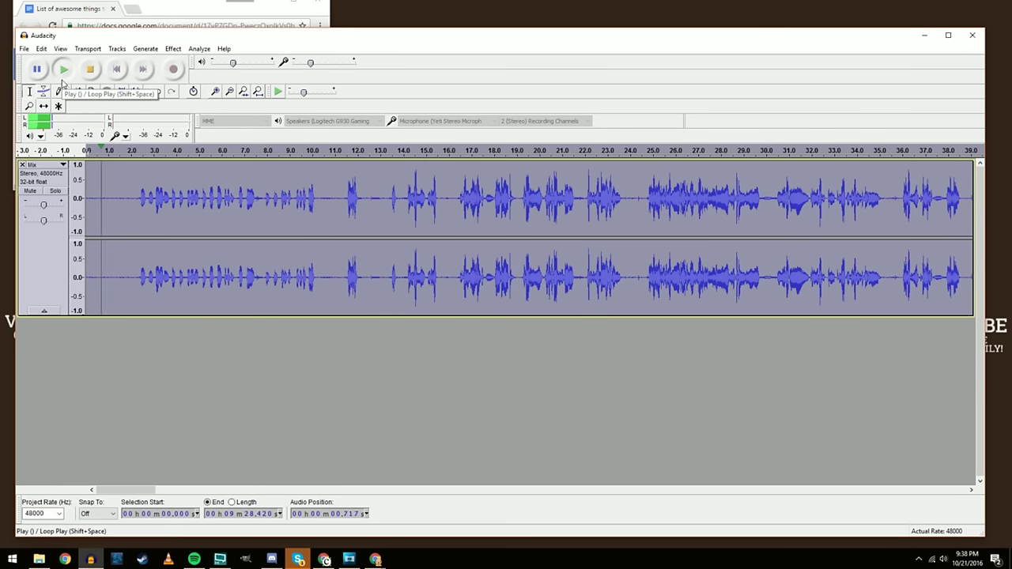
{"action": "left_click", "coordinate": [87, 72]}
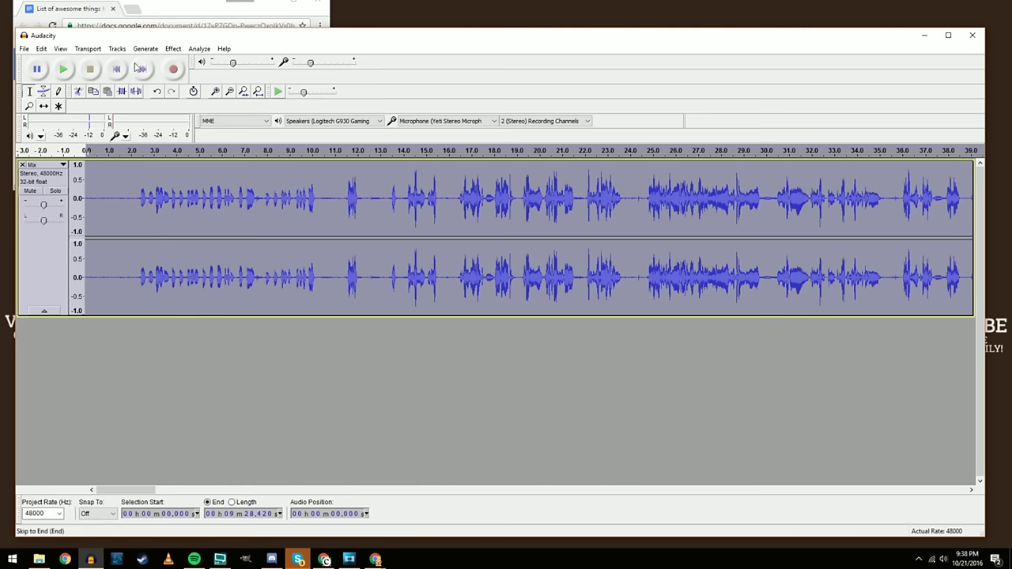
{"action": "left_click", "coordinate": [172, 48]}
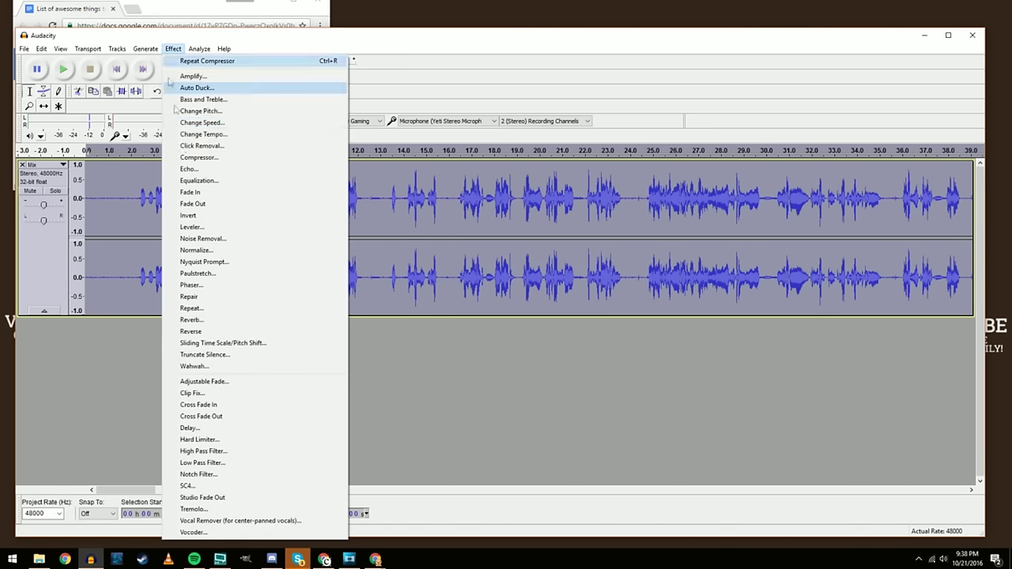
{"action": "left_click", "coordinate": [206, 238]}
{"action": "left_click", "coordinate": [546, 380]}
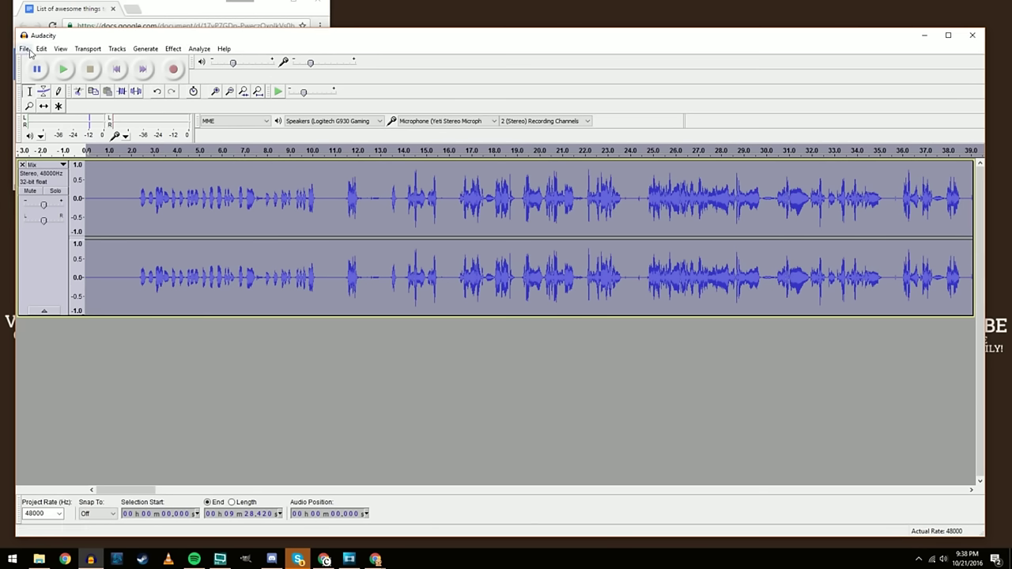
Open the undo history and review the sequence of edits and effects applied to the mixed track
{"action": "left_click", "coordinate": [60, 48]}
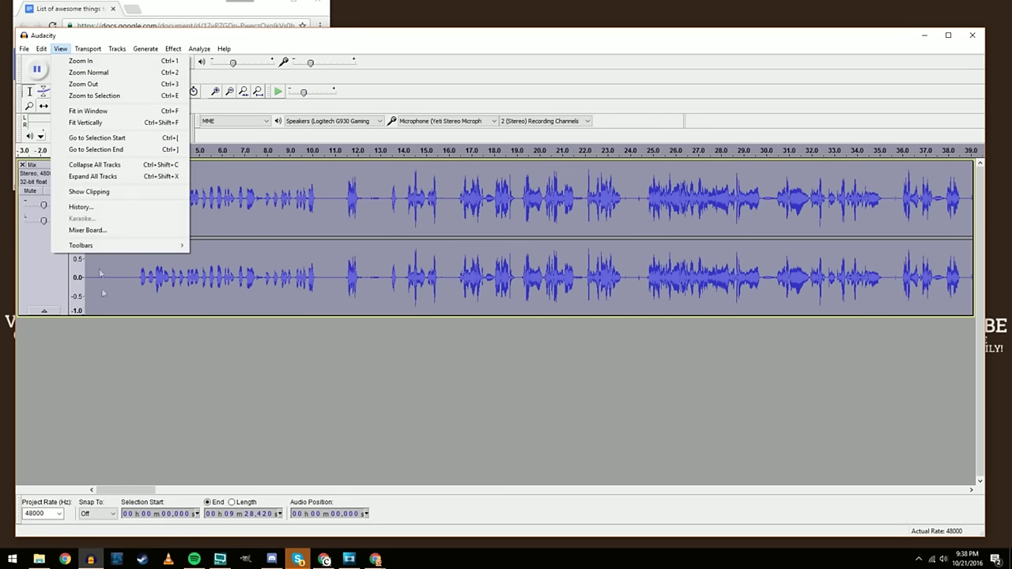
{"action": "left_click", "coordinate": [80, 208]}
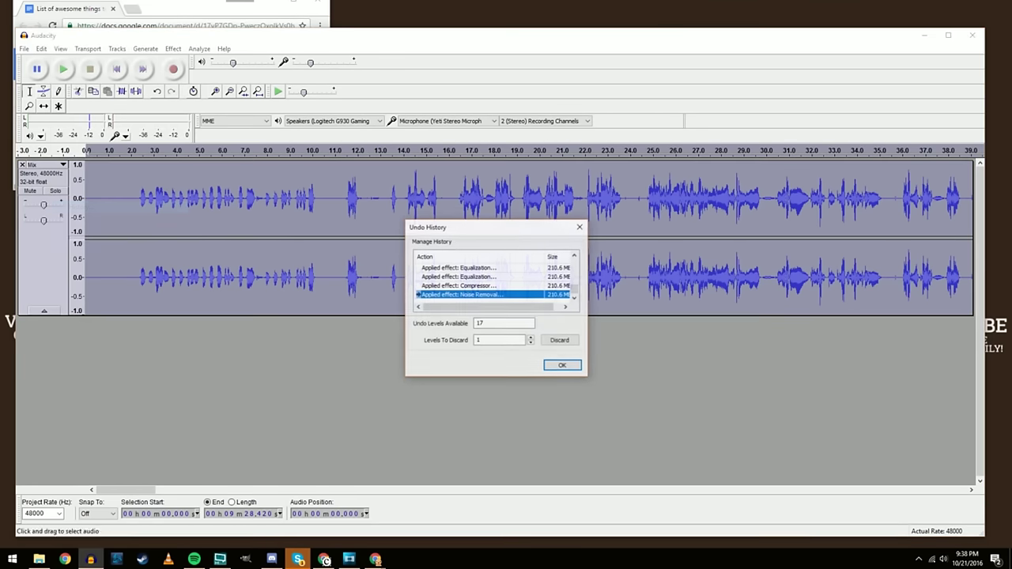
{"action": "left_click", "coordinate": [575, 258]}
{"action": "left_click", "coordinate": [575, 258]}
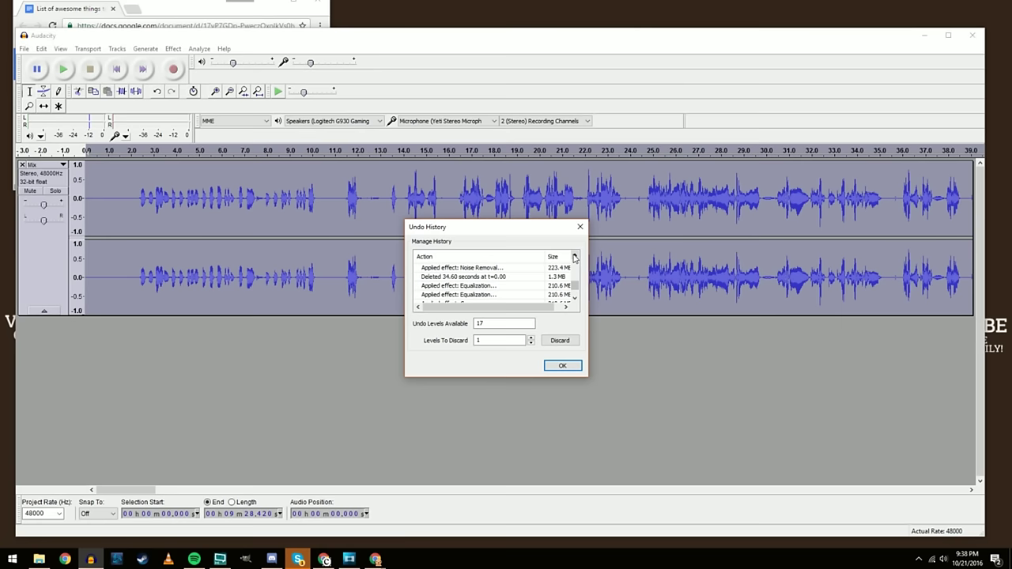
{"action": "left_click", "coordinate": [575, 296]}
{"action": "left_click", "coordinate": [575, 296]}
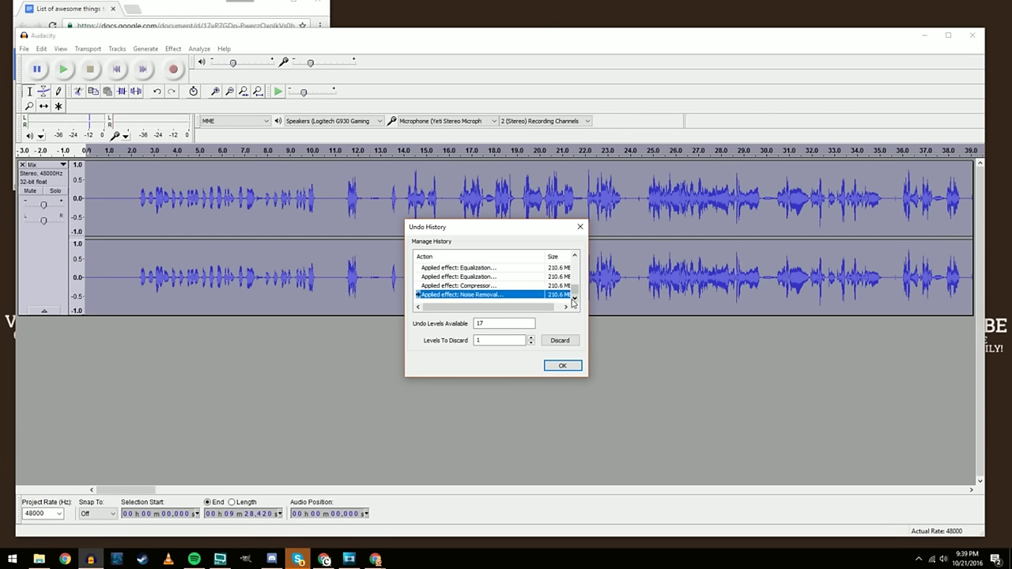